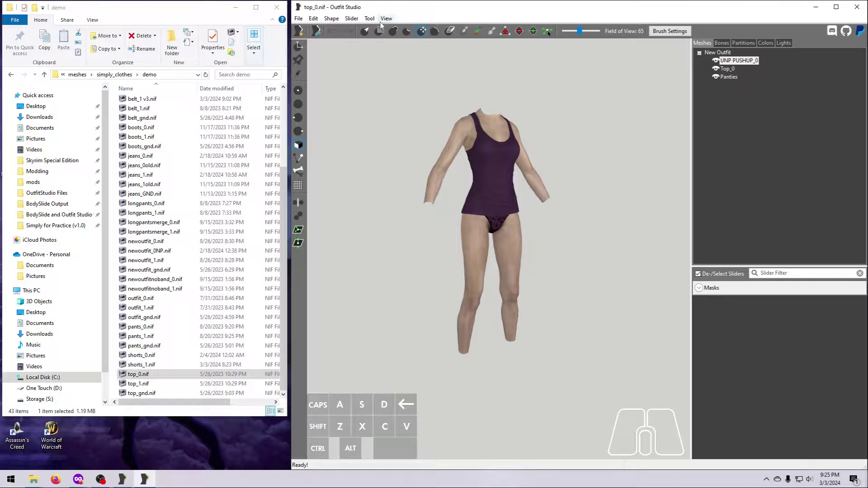
Step: Open Settings, expand Advanced, and widen the dialog to read the full Output Path
click(298, 19)
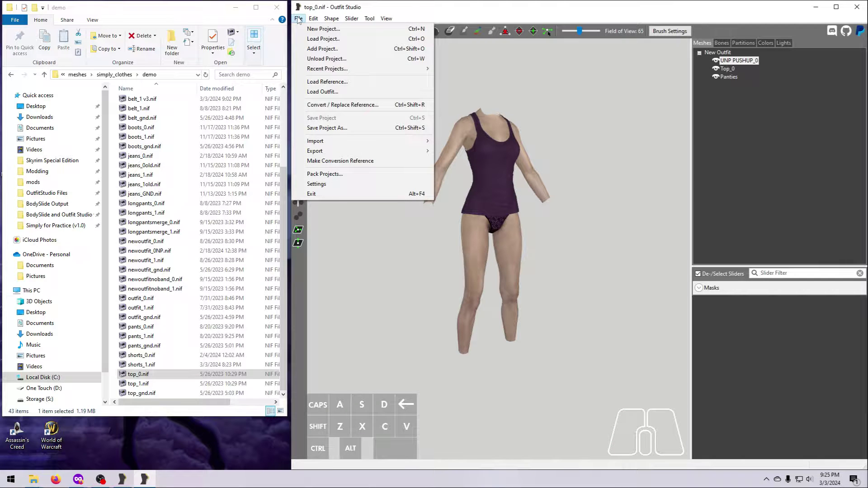
click(318, 183)
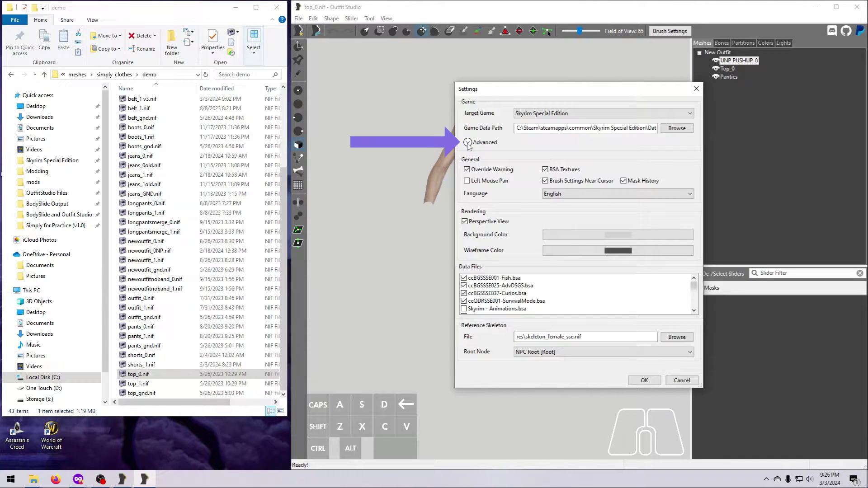
click(468, 143)
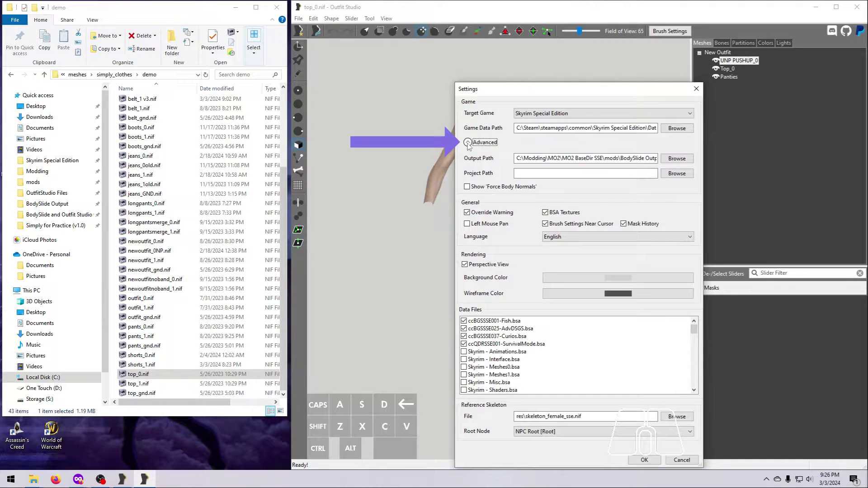
drag(569, 89, 529, 17)
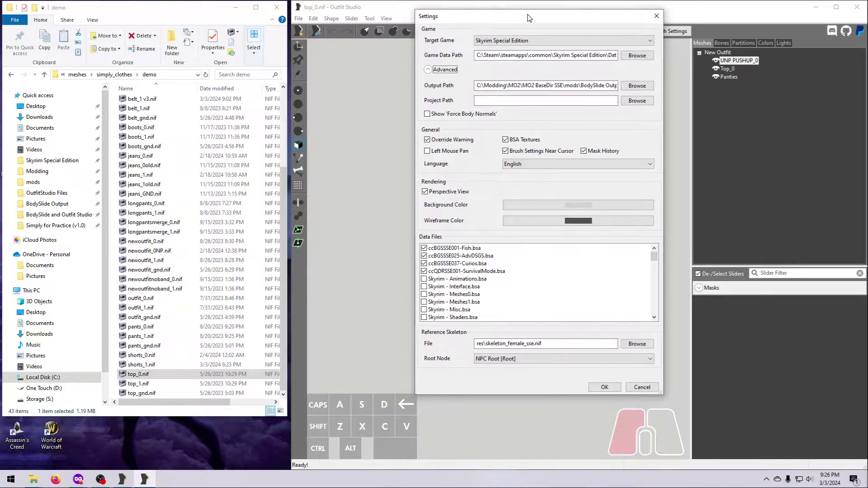
drag(664, 204, 779, 206)
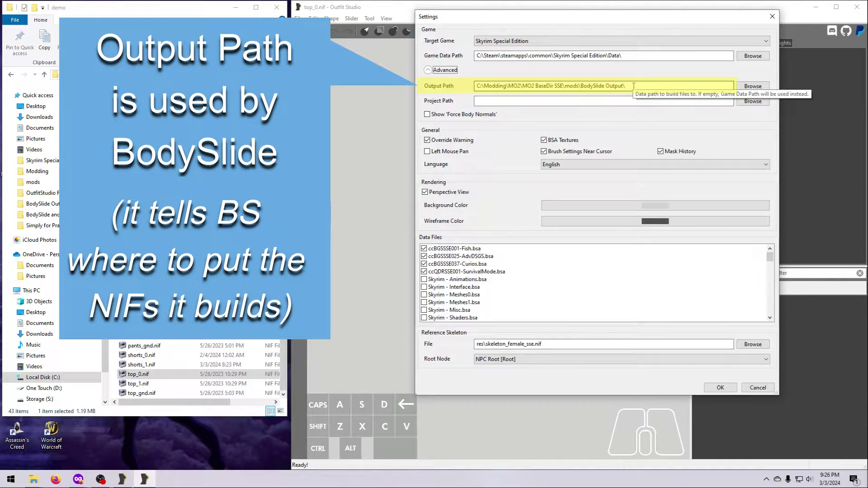
drag(634, 86, 477, 85)
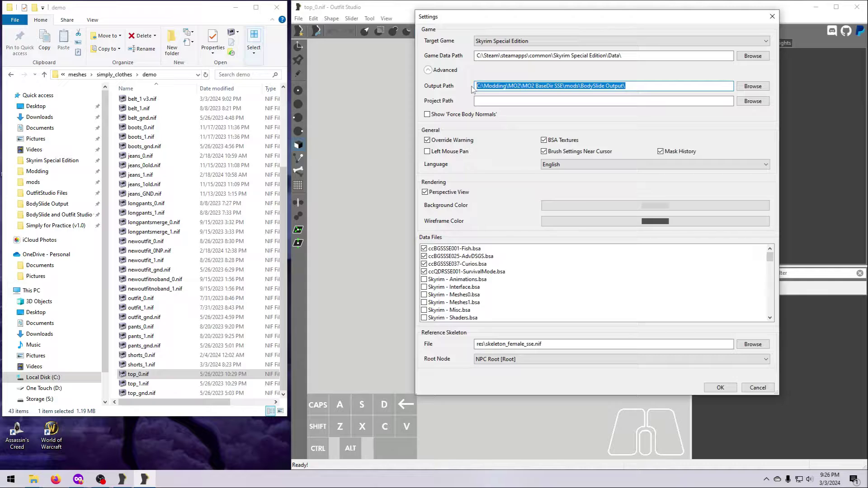
click(489, 102)
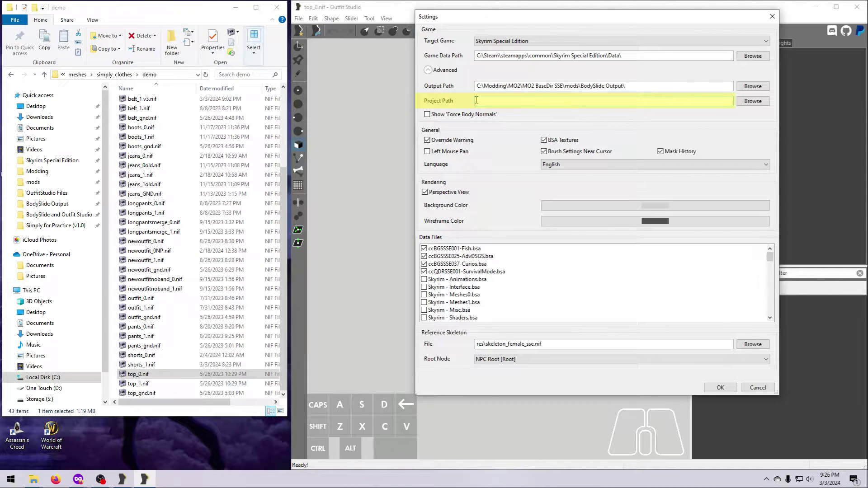
click(745, 102)
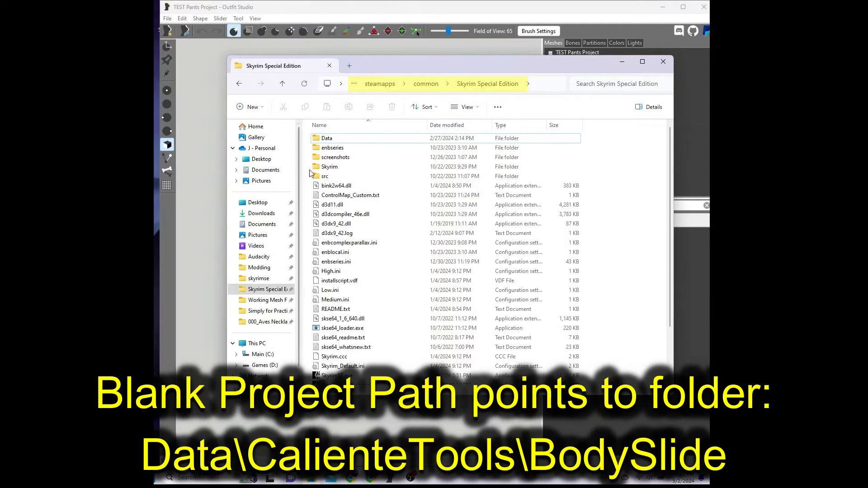
Step: Navigate through Data and CalienteTools into the BodySlide folder of Skyrim Special Edition
double_click(327, 138)
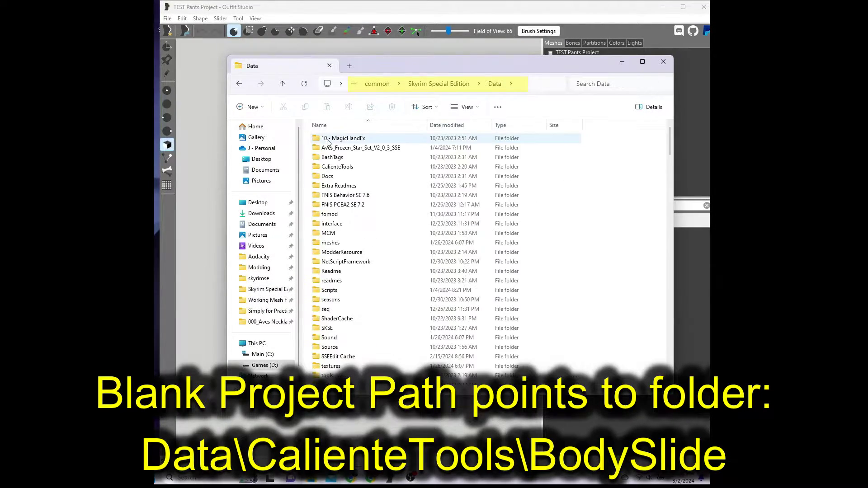
double_click(340, 168)
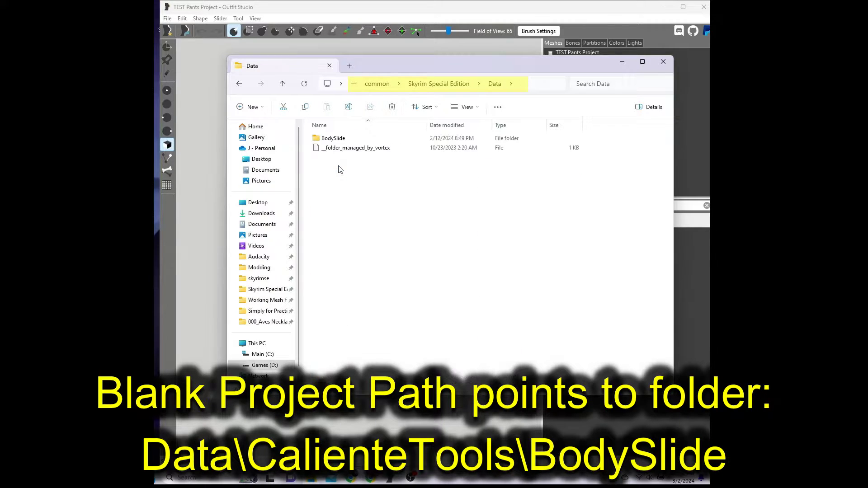
double_click(331, 140)
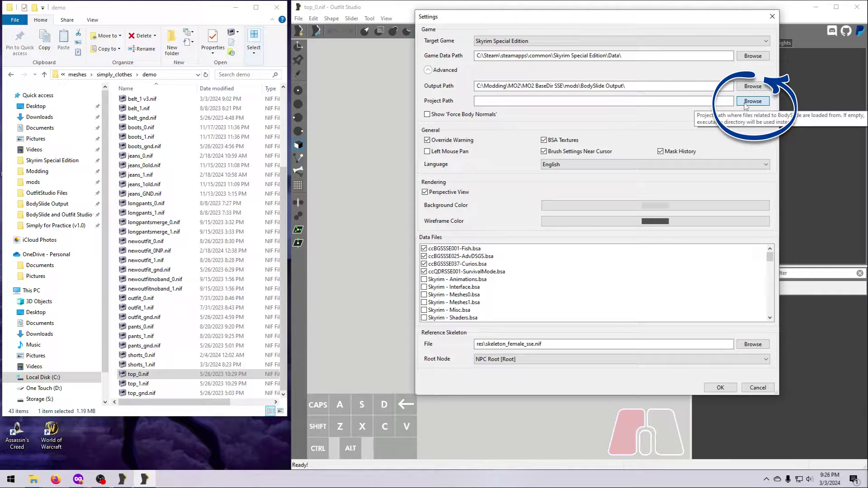
Step: Create a Desktop folder named OS TEST PROJECTS, make it the Project Path, and apply
click(746, 104)
mouse_move(663, 38)
mouse_down()
mouse_move(597, 58)
mouse_move(573, 46)
mouse_up()
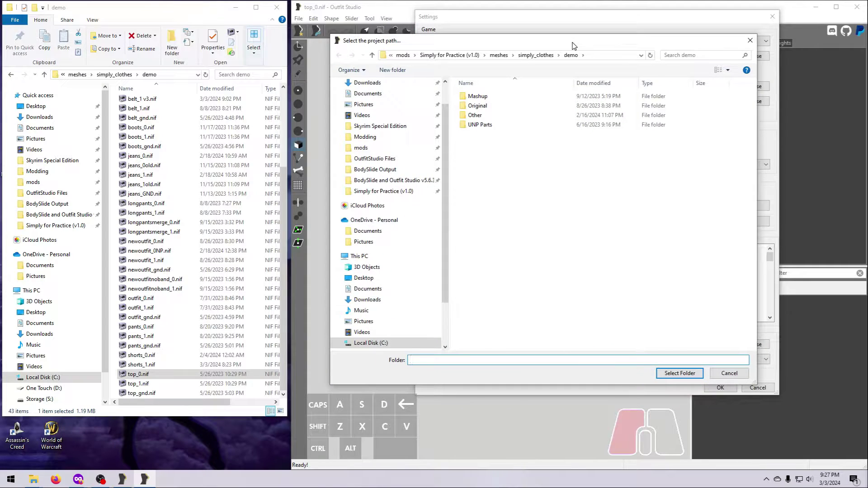
scroll(364, 100, up, 1)
click(364, 101)
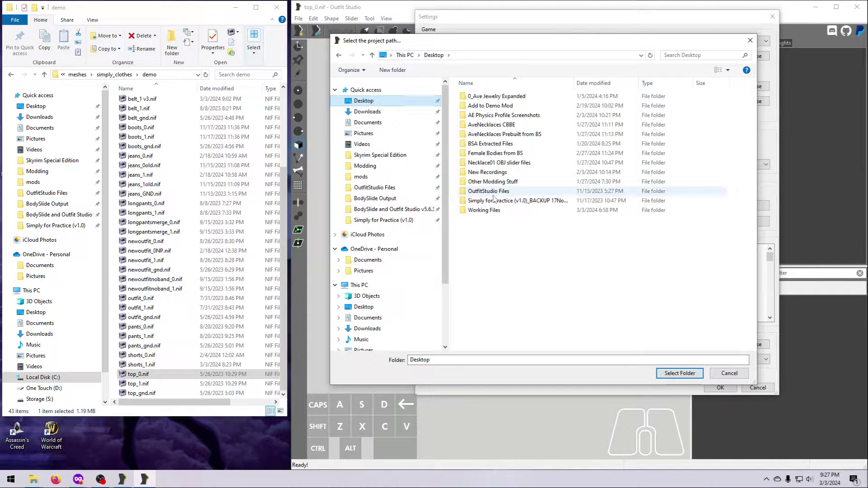
click(388, 70)
text(OS TEST PRO)
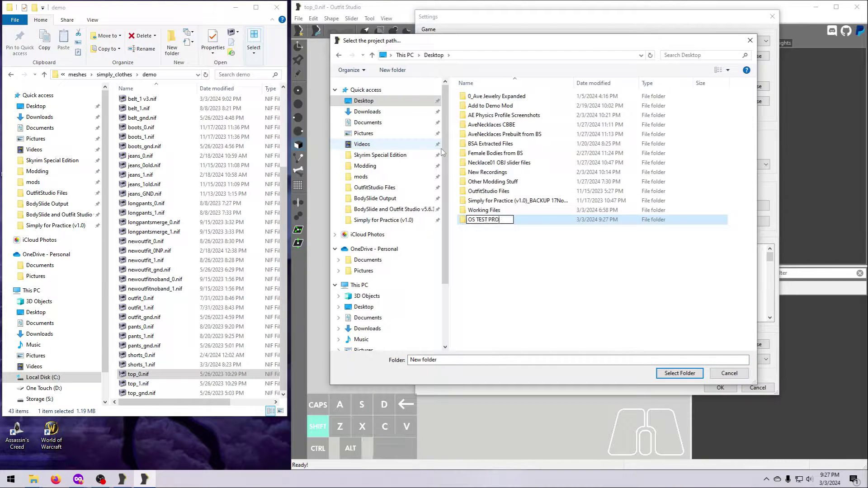
text(JECTS)
key(Return)
click(674, 373)
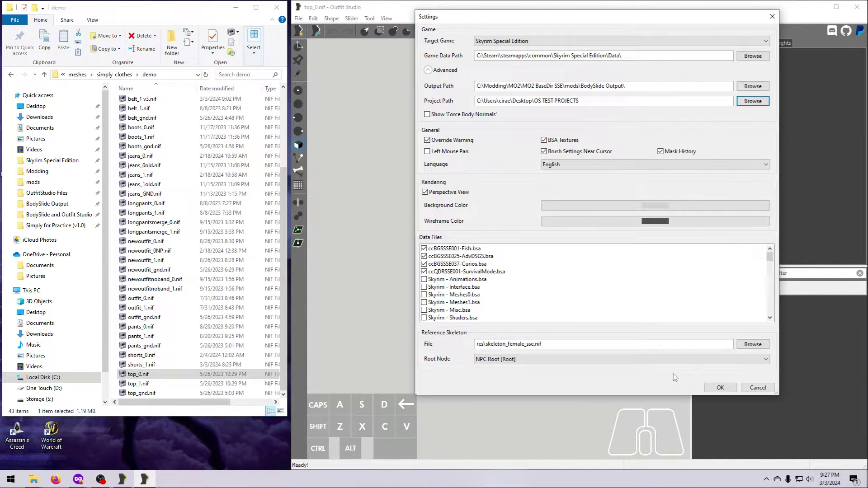
drag(583, 100, 472, 101)
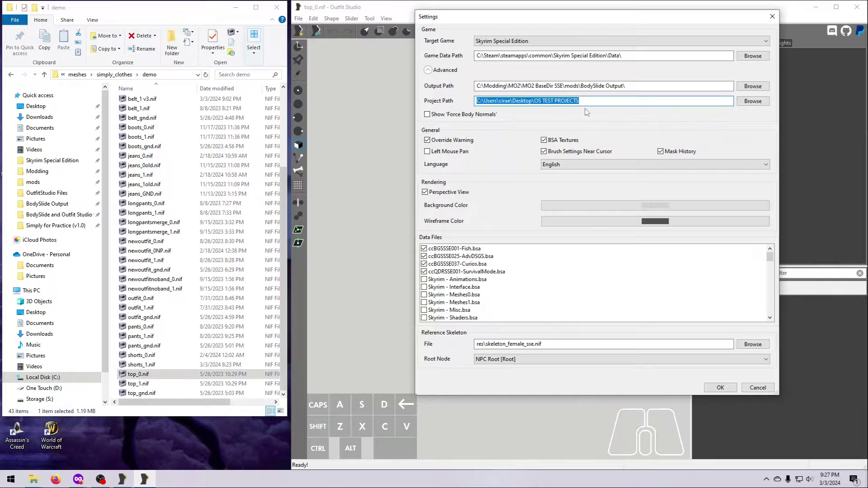
click(721, 387)
Step: Save the project under the new name DemoTopA
click(299, 18)
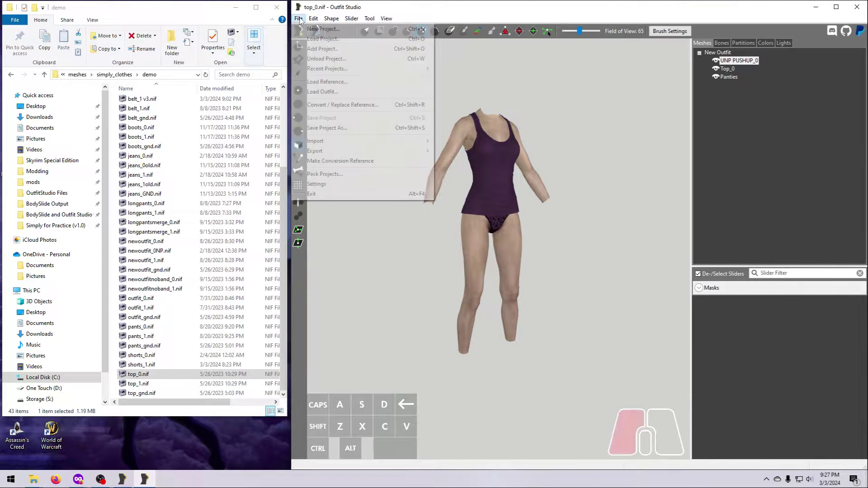
click(327, 127)
text(DemoTopA)
click(650, 175)
click(620, 318)
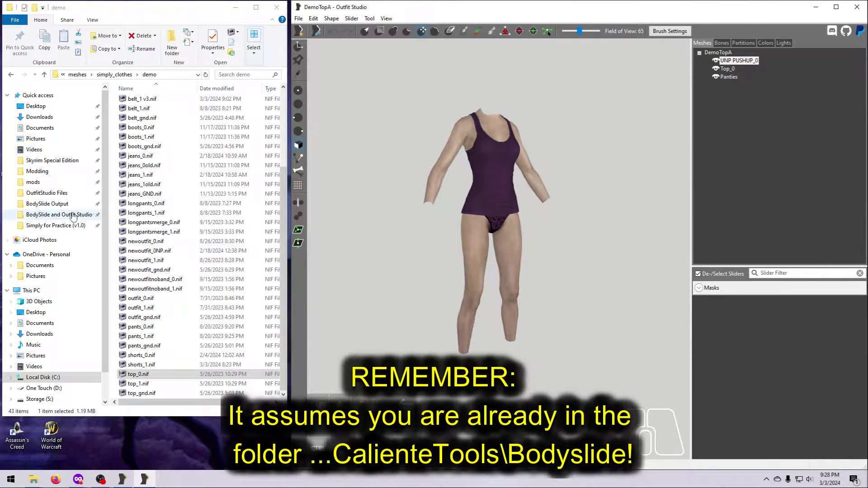
Step: Open the Desktop in a new Explorer window and enter the OS TEST PROJECTS folder
right_click(37, 106)
click(73, 125)
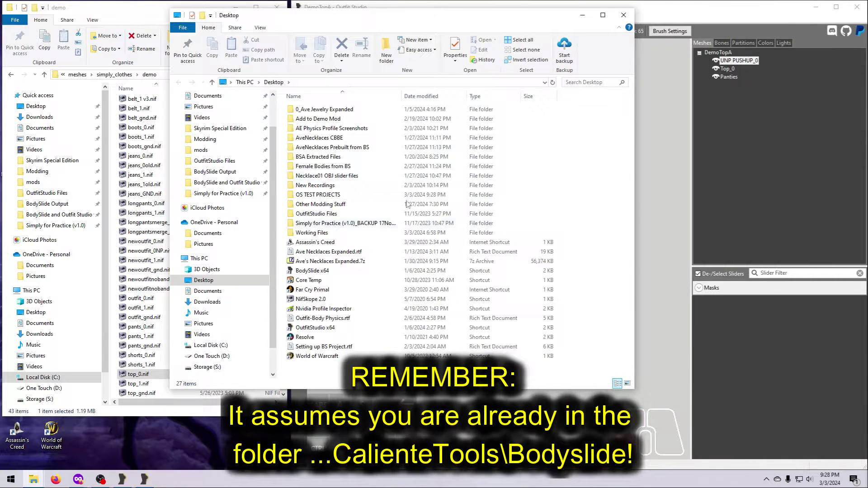
double_click(316, 195)
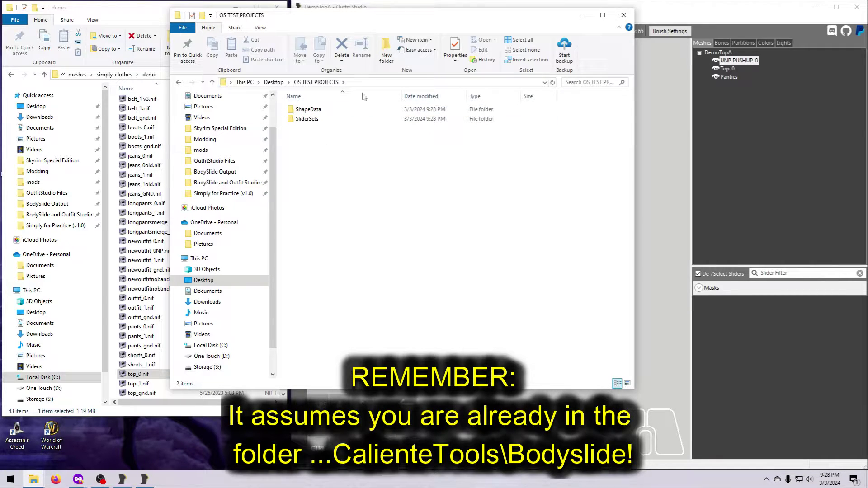
drag(385, 21, 217, 30)
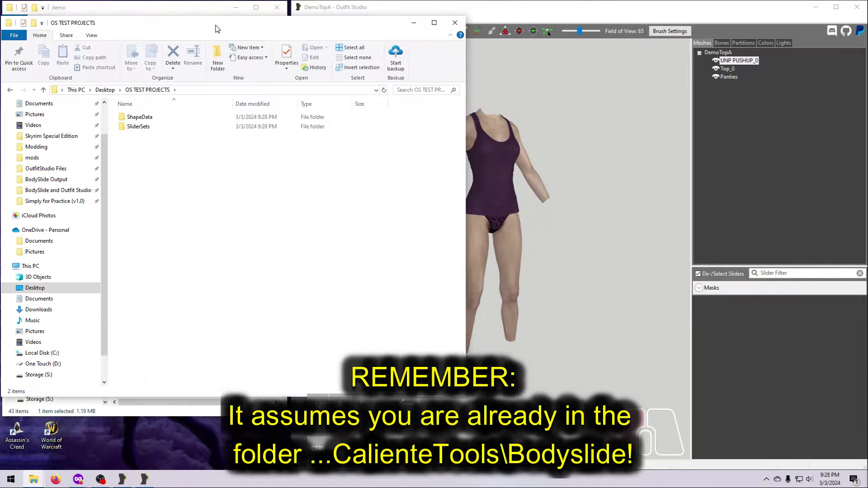
scroll(68, 233, up, 2)
Step: Place a second Desktop window alongside and create a MY NEW MOD folder there
right_click(36, 120)
click(68, 139)
drag(353, 19, 652, 57)
drag(602, 50, 583, 23)
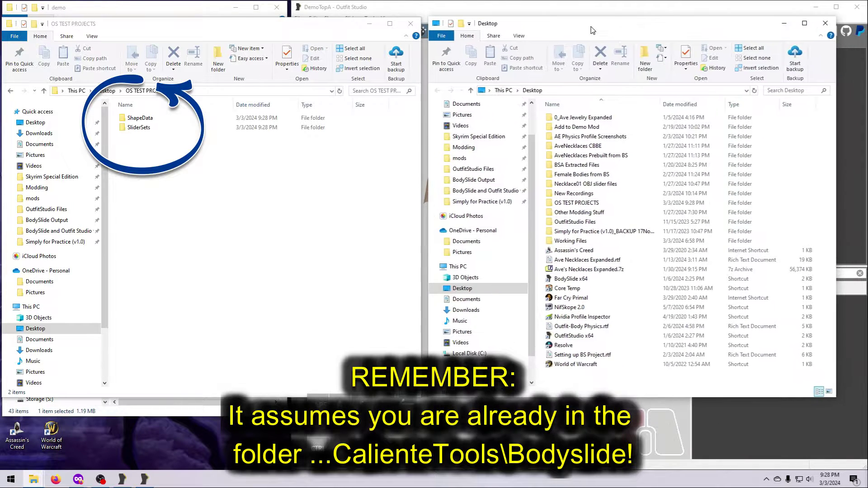
right_click(603, 383)
mouse_move(619, 361)
click(722, 367)
text(MY NEW MOD)
key(Return)
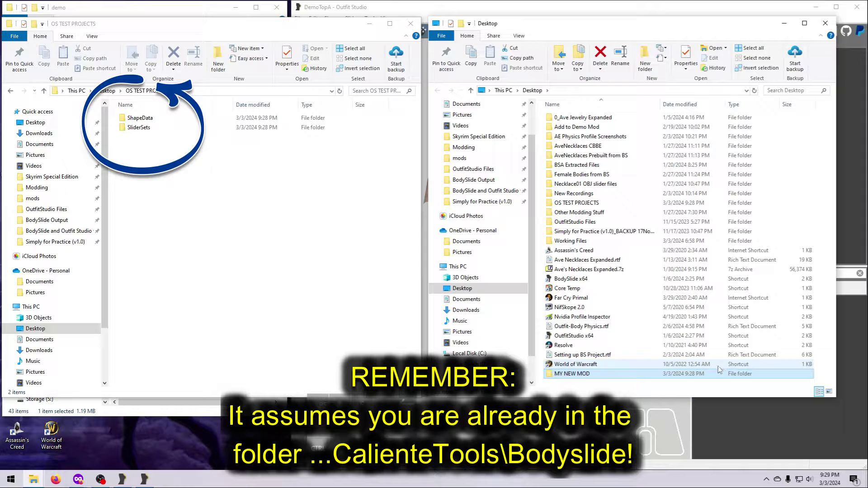
Step: Build CalienteTools\BodySlide inside MY NEW MOD and drag ShapeData and SliderSets into BodySlide
double_click(608, 375)
click(646, 58)
text(CalienteTools)
key(Return)
key(Return)
click(644, 59)
text(BodySlide)
key(Return)
key(Return)
drag(200, 201, 591, 214)
right_drag(591, 214, 591, 214)
Step: Choose Move here to place ShapeData and SliderSets into the BodySlide folder
click(608, 246)
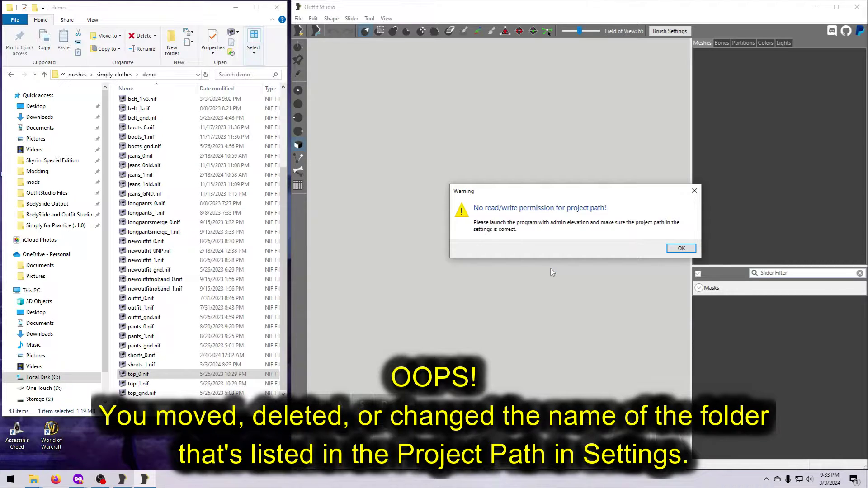
Step: Dismiss the project path warning and show the advanced Settings with the Project Path
click(681, 249)
click(298, 19)
click(325, 185)
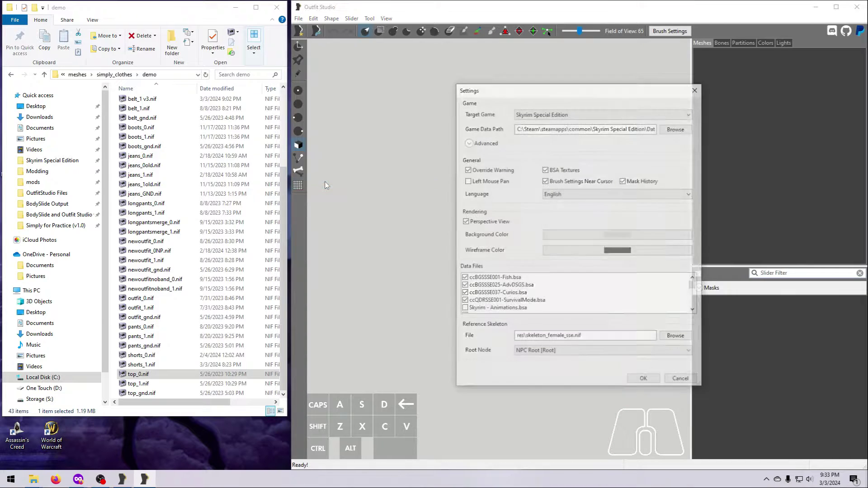
click(427, 69)
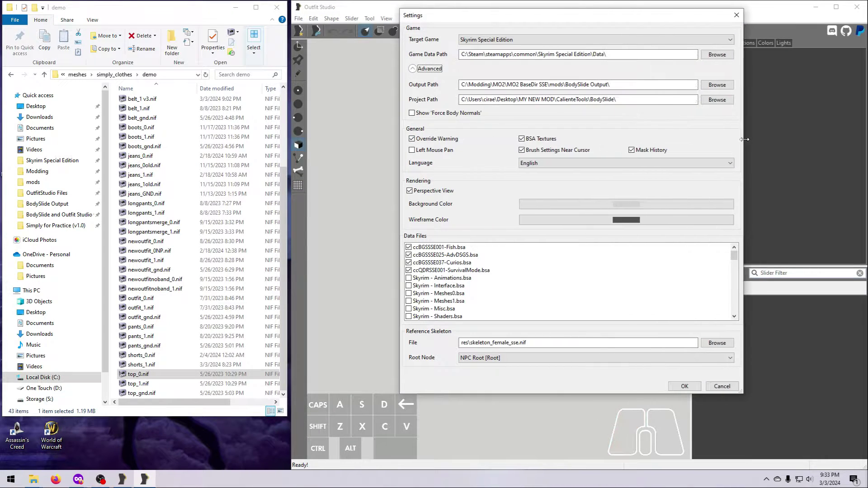
drag(519, 100, 555, 100)
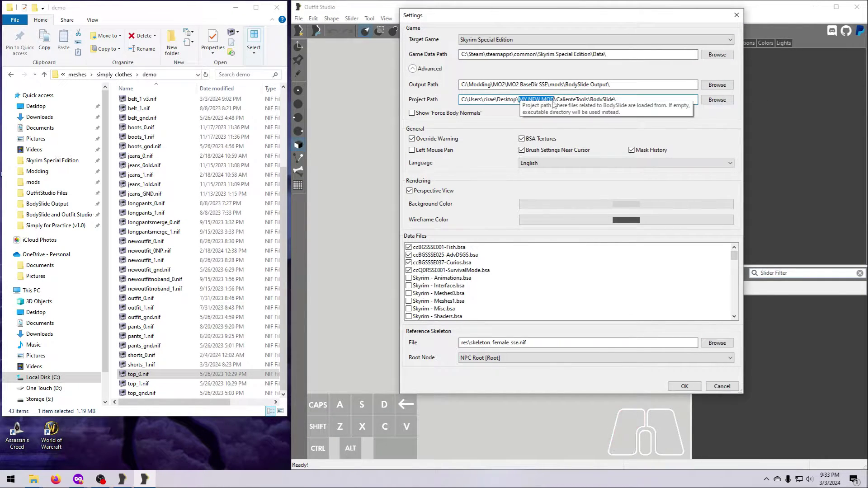
Step: Point the Project Path to Desktop\MY TEST MOD\CalienteTools\BodySlide and apply it
click(717, 101)
click(437, 89)
click(587, 153)
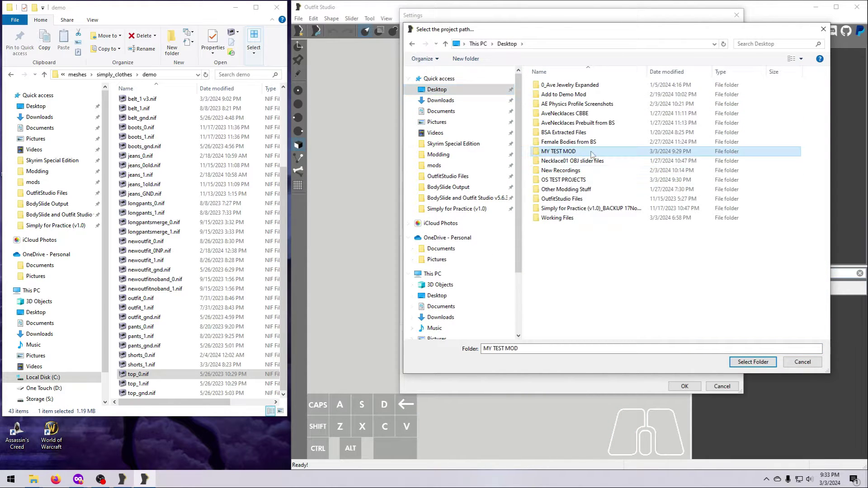
double_click(588, 152)
double_click(558, 85)
click(557, 85)
click(753, 362)
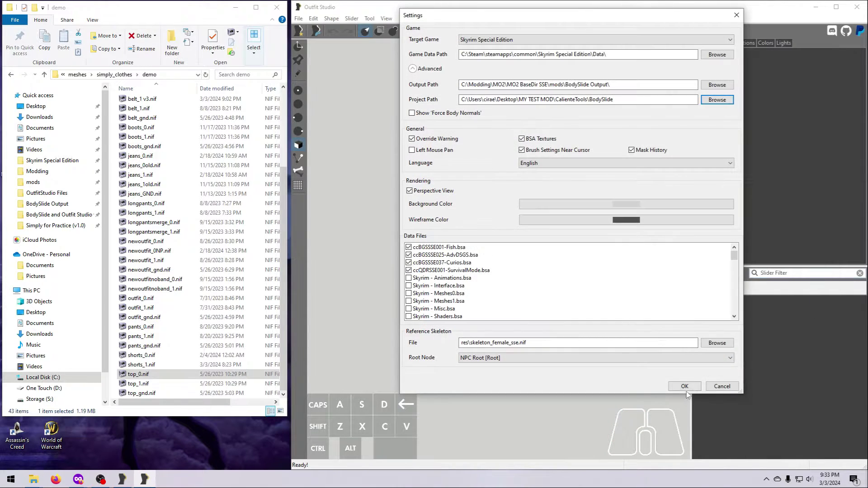
click(685, 387)
Step: Load the DemoTopA slider set from the SliderSets folder
click(299, 18)
click(326, 37)
double_click(455, 95)
click(457, 87)
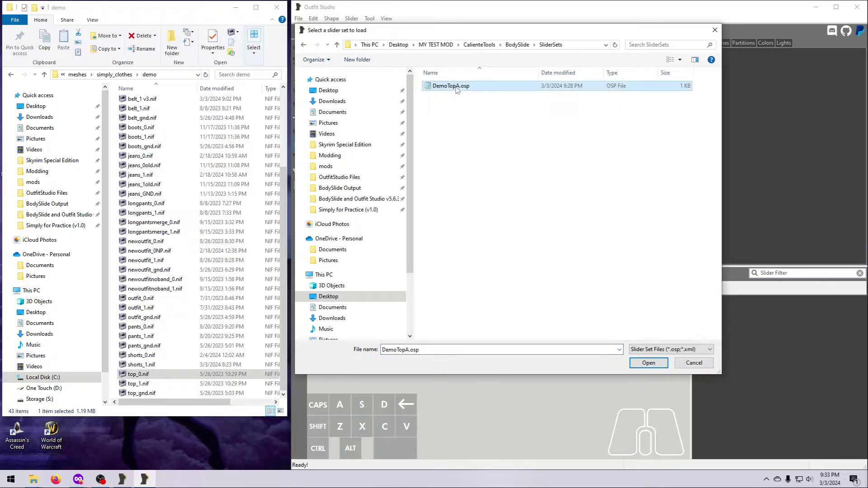
click(648, 363)
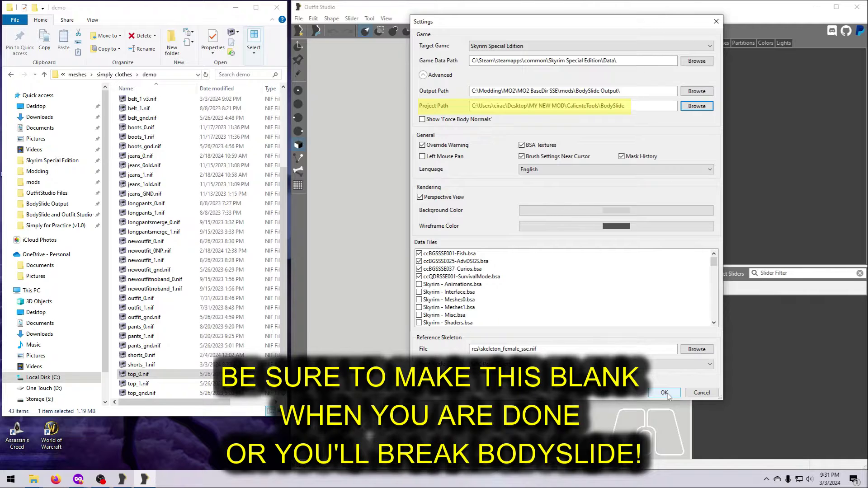
Step: Apply the pending settings, then load SliderSets\DemoTopA.osp again
click(665, 392)
click(298, 18)
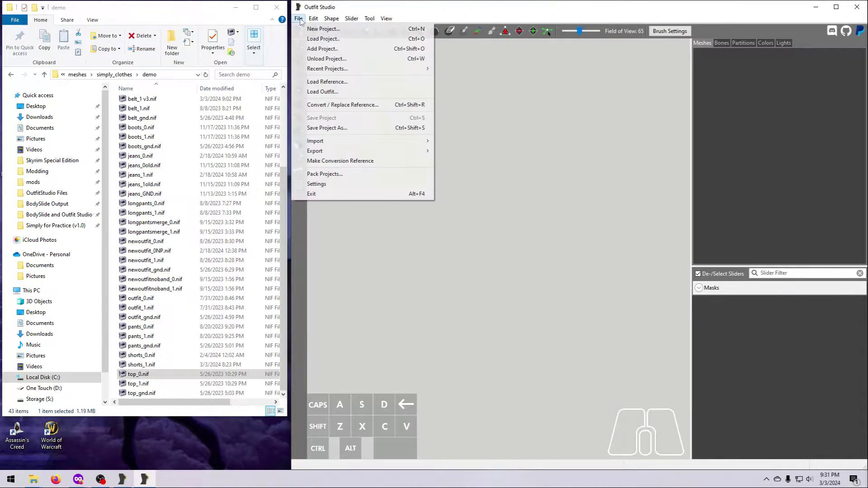
click(319, 38)
double_click(444, 95)
click(451, 86)
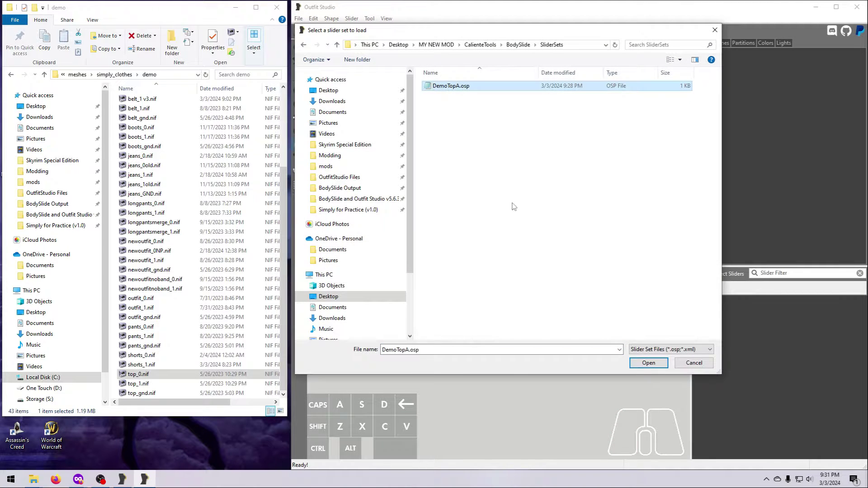
click(646, 363)
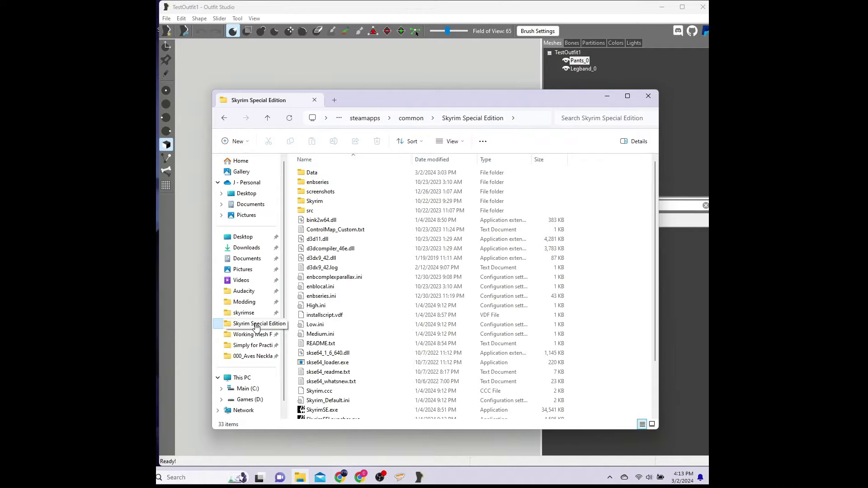
Step: Browse Data\CalienteTools\BodySlide\ShapeData and open the TestOutfit1 folder
double_click(324, 176)
double_click(334, 201)
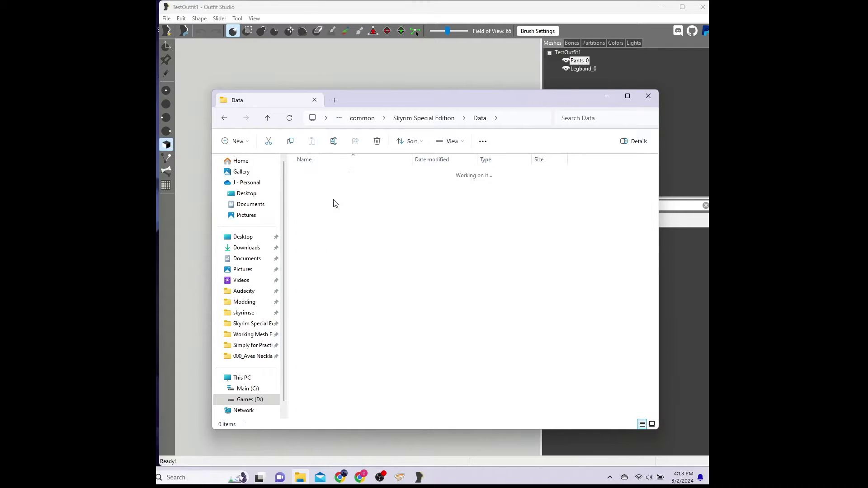
double_click(329, 176)
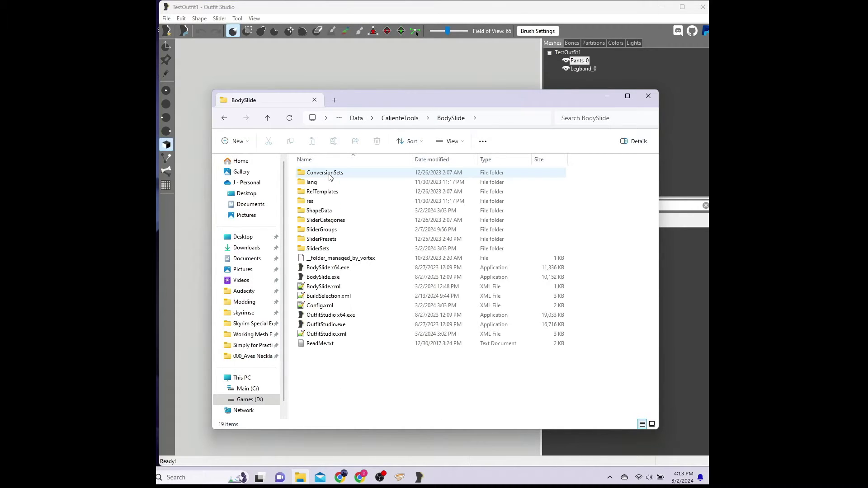
double_click(333, 212)
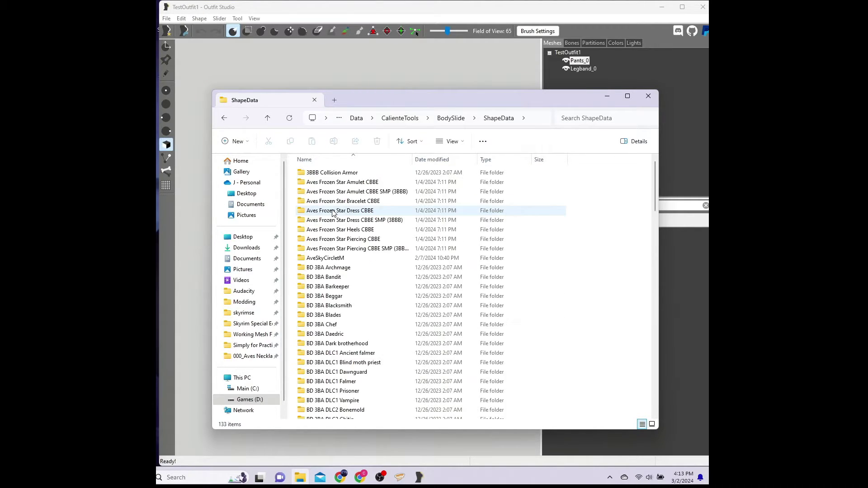
scroll(354, 244, down, 5)
scroll(354, 245, down, 20)
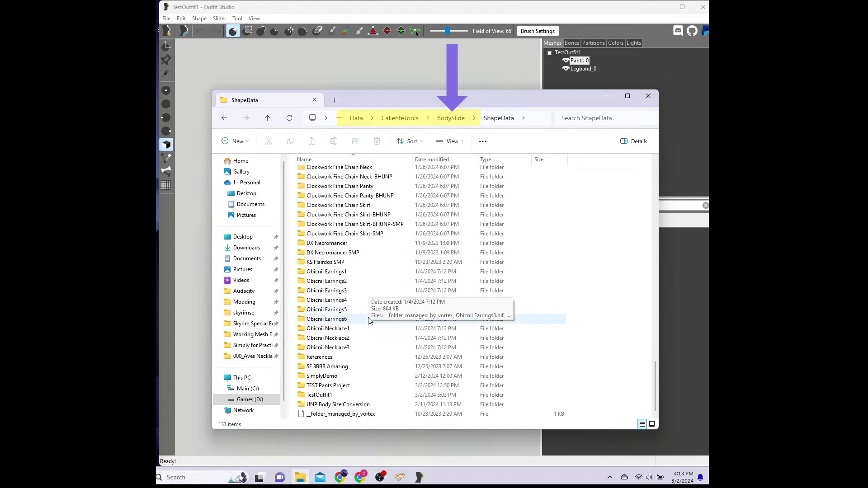
click(323, 397)
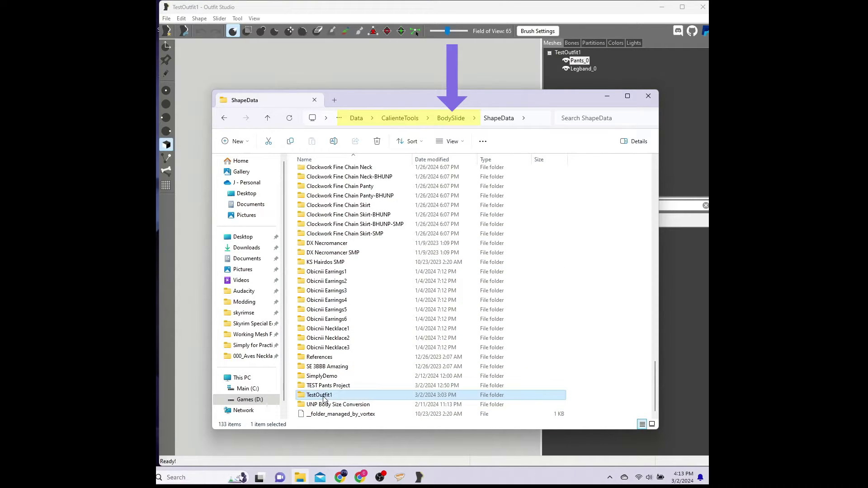
double_click(348, 402)
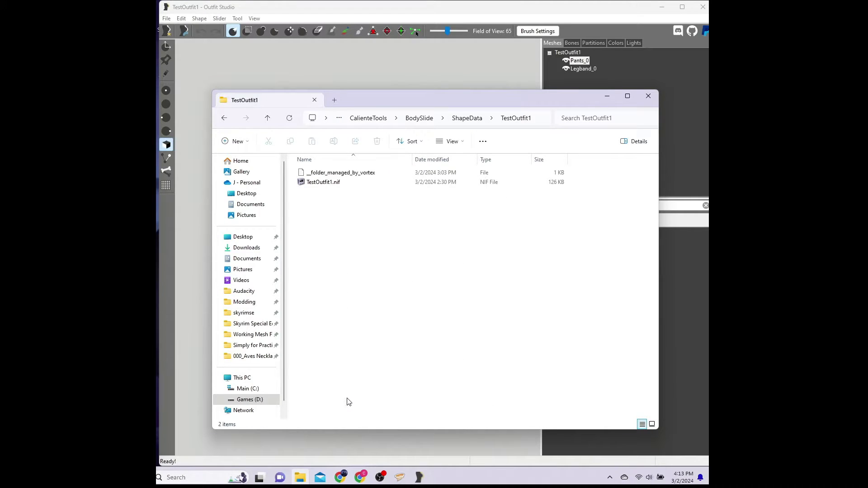
Step: Return to BodySlide and find TestOutfit1.osp in the SliderSets folder
click(427, 119)
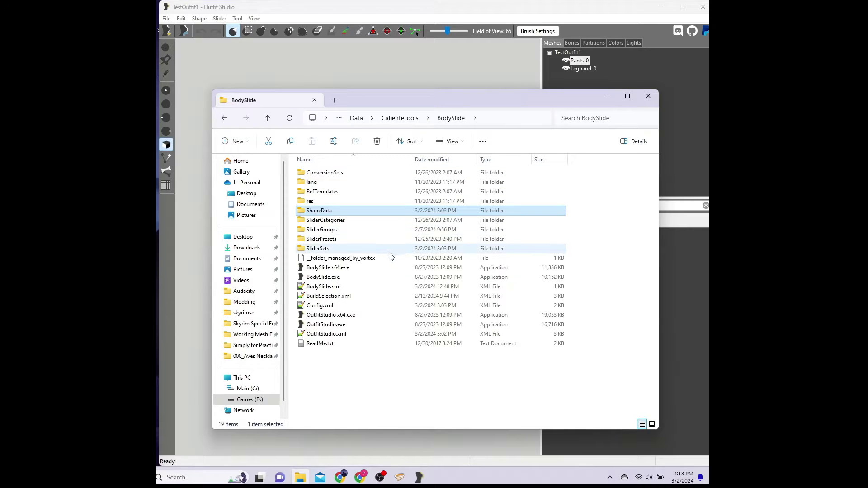
double_click(328, 250)
scroll(330, 258, down, 10)
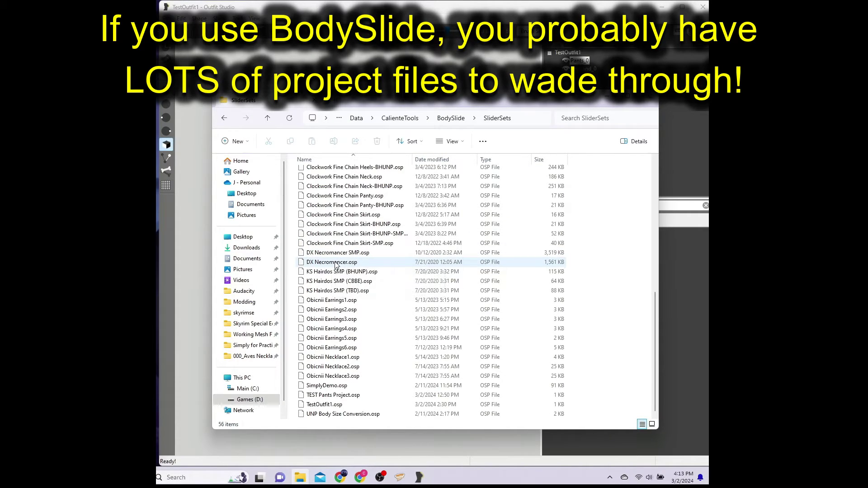
click(328, 405)
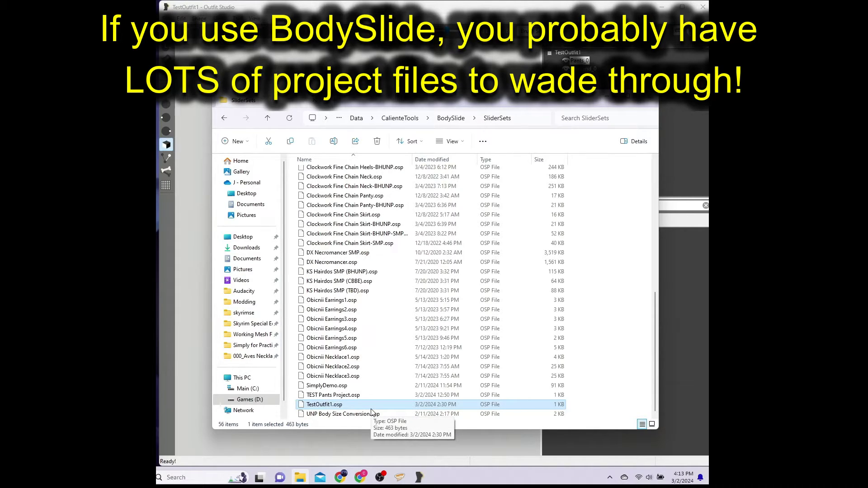
Step: Check the SliderPresets and SliderGroups folders, ending back in BodySlide
click(455, 119)
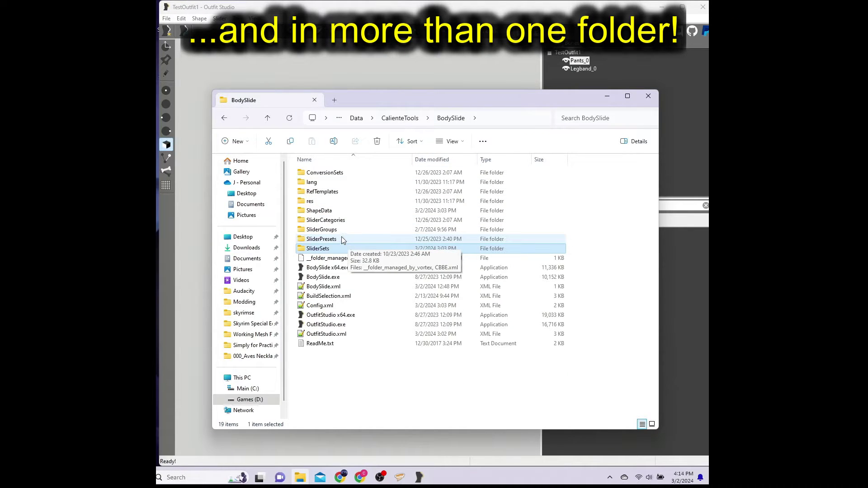
double_click(341, 239)
click(451, 118)
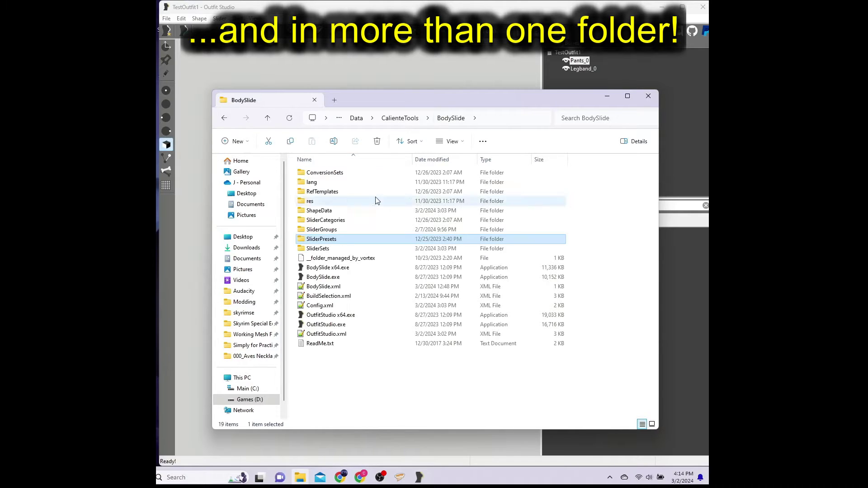
double_click(362, 222)
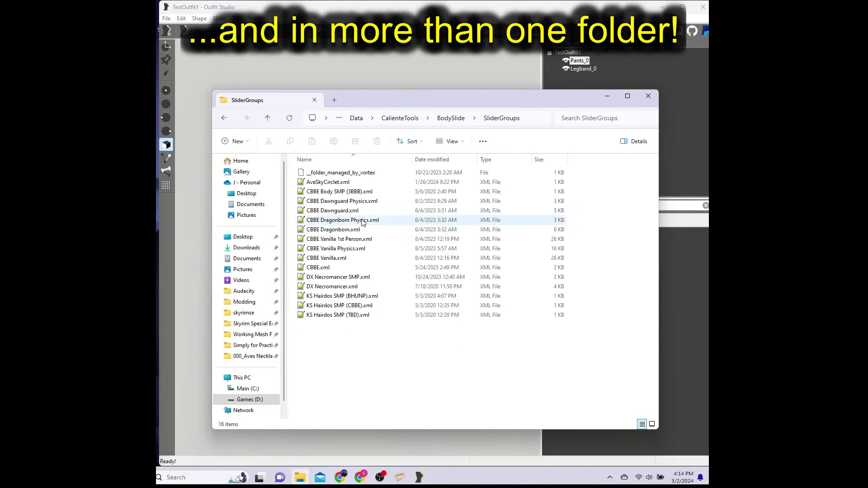
click(449, 119)
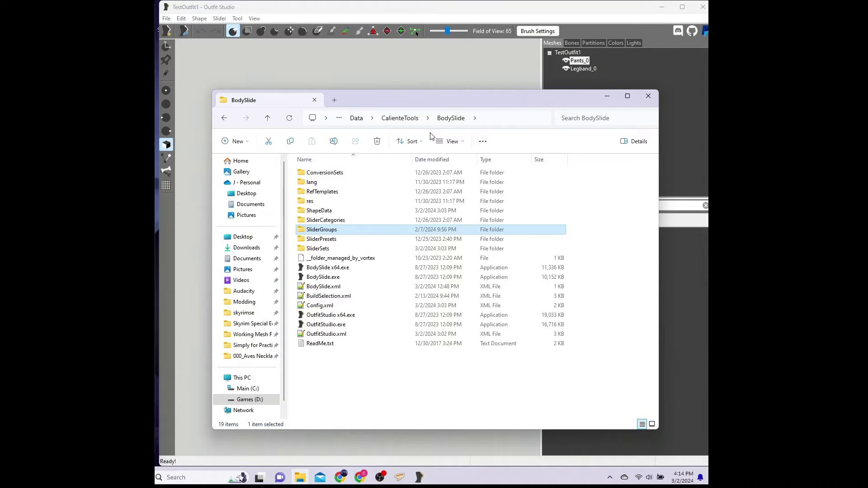
Step: Set the Project Path to Desktop\OS TEST PROJECTS and apply the settings
click(166, 18)
click(186, 187)
click(325, 141)
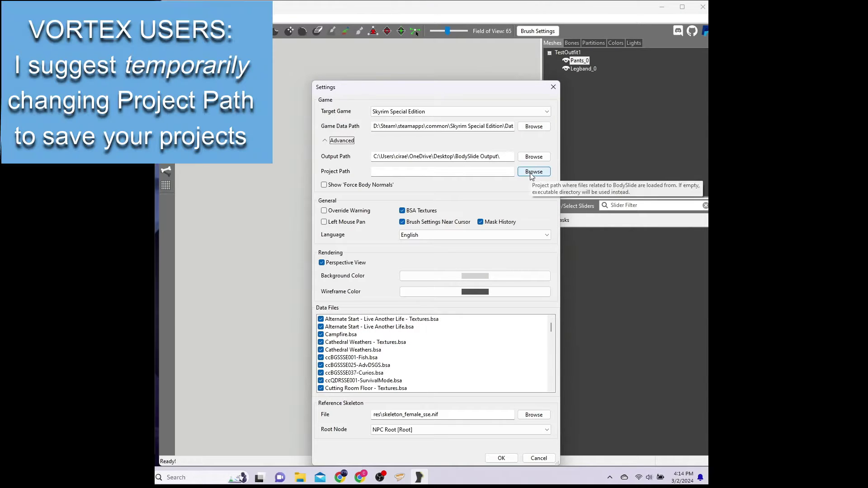
click(534, 172)
click(317, 176)
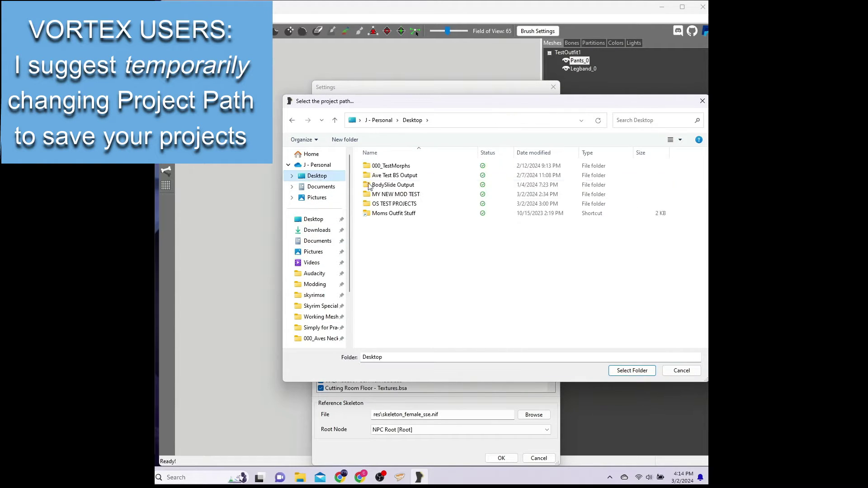
click(398, 208)
click(632, 370)
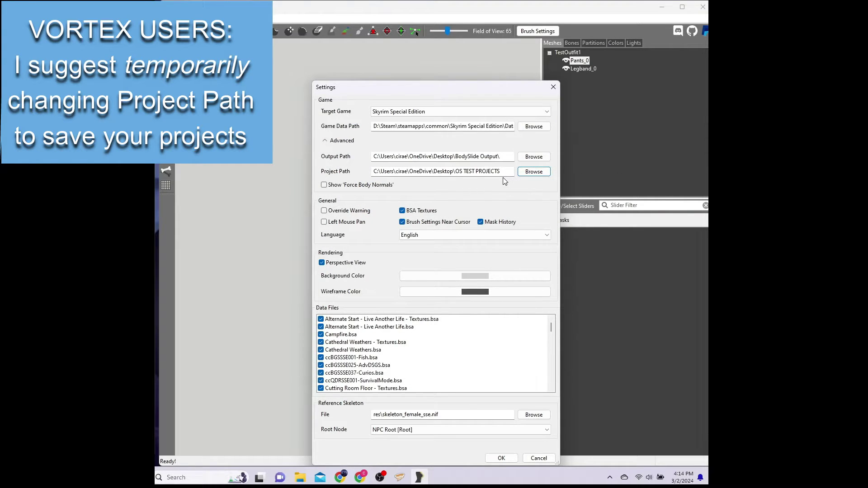
click(501, 458)
Step: Begin saving the project and edit the end of its display name
click(166, 19)
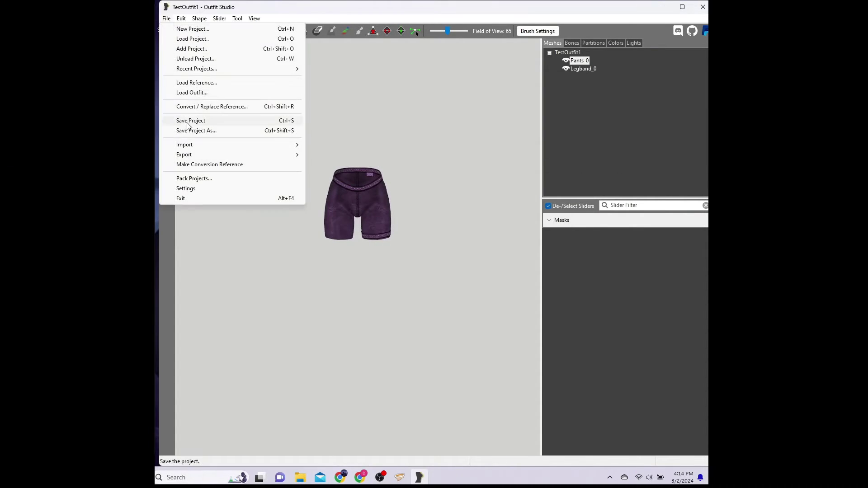
click(187, 123)
key(BackSpace)
Step: Save the project as TestOutfit2, then blank out the Project Path in Settings
text(2)
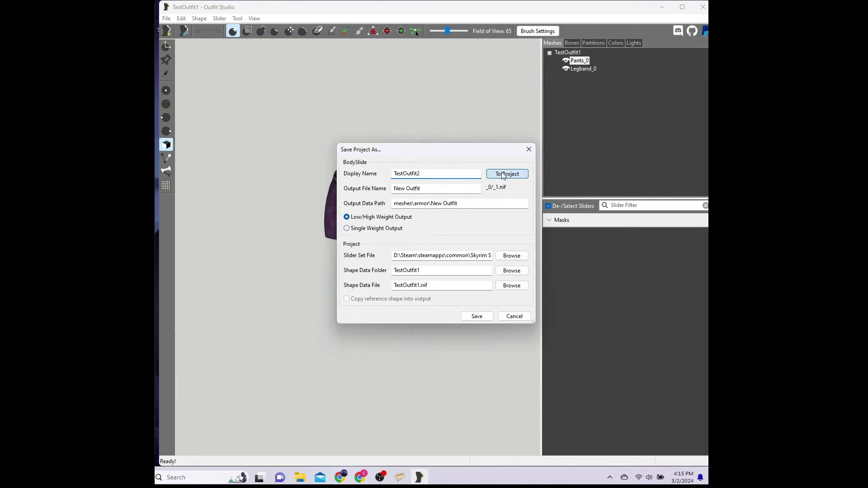
click(482, 317)
click(167, 18)
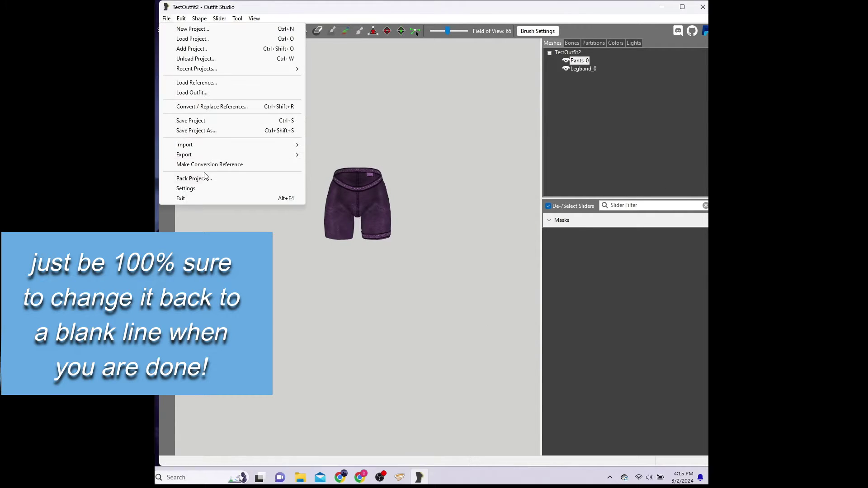
click(202, 187)
click(327, 140)
drag(503, 174, 368, 176)
key(BackSpace)
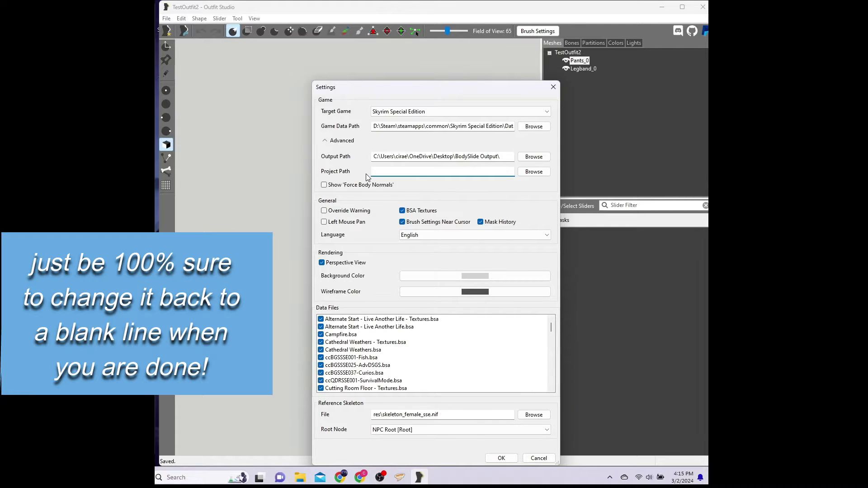
click(501, 458)
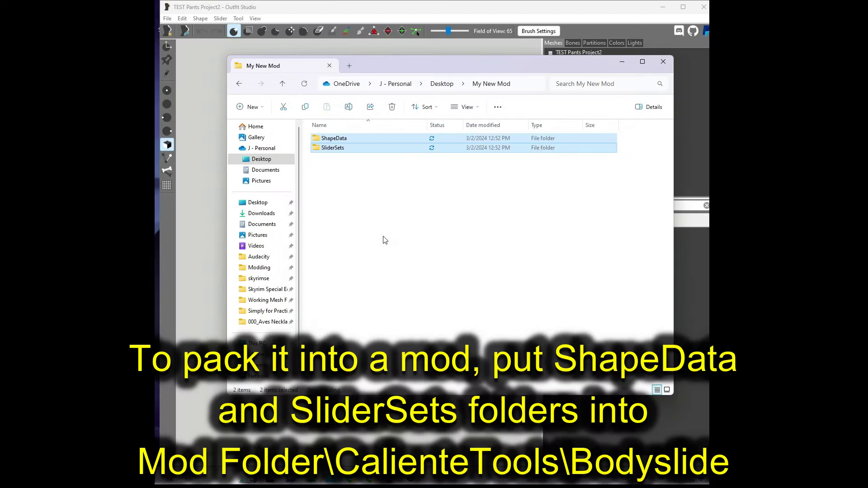
Step: Create a new CalienteTools folder in the My New Mod folder
click(385, 241)
click(249, 107)
click(266, 126)
text(CalienteTools)
key(Return)
Step: Create a new BodySlide folder in My New Mod
click(250, 106)
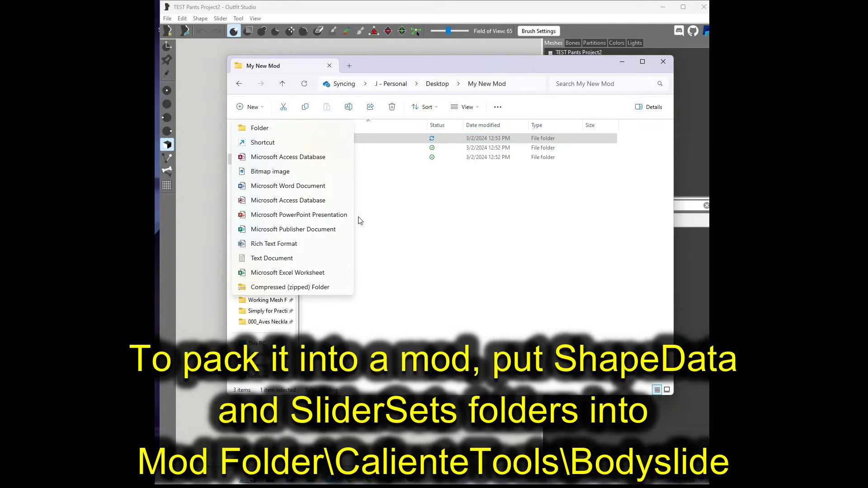
click(260, 128)
text(BodySlide)
key(Return)
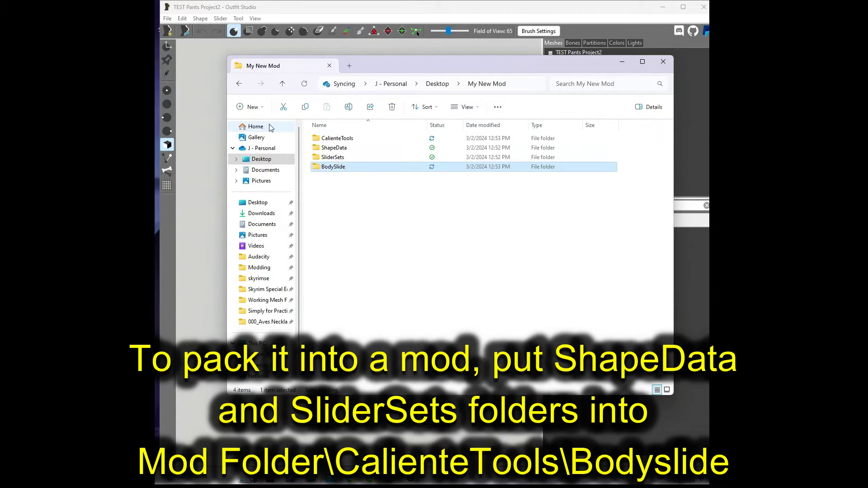
Step: Move ShapeData and SliderSets into BodySlide, nest it in CalienteTools, and open it
click(334, 157)
shift+click(337, 167)
drag(336, 167, 365, 153)
drag(370, 151, 370, 150)
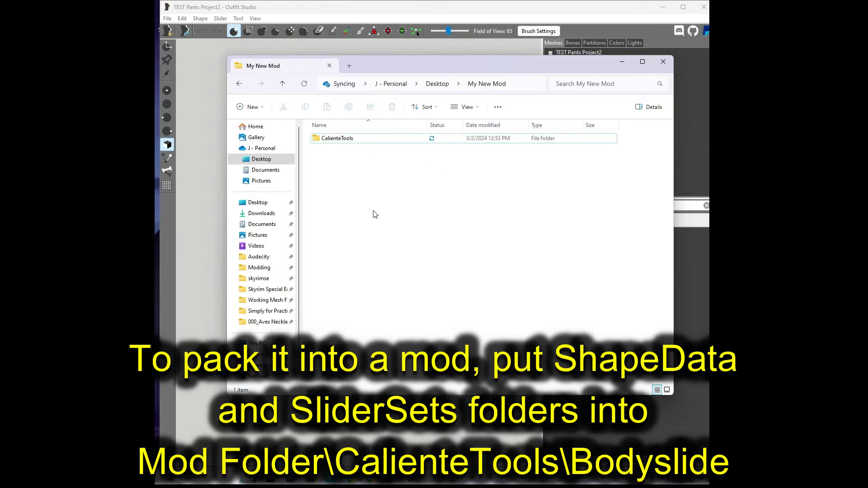
double_click(334, 139)
double_click(334, 138)
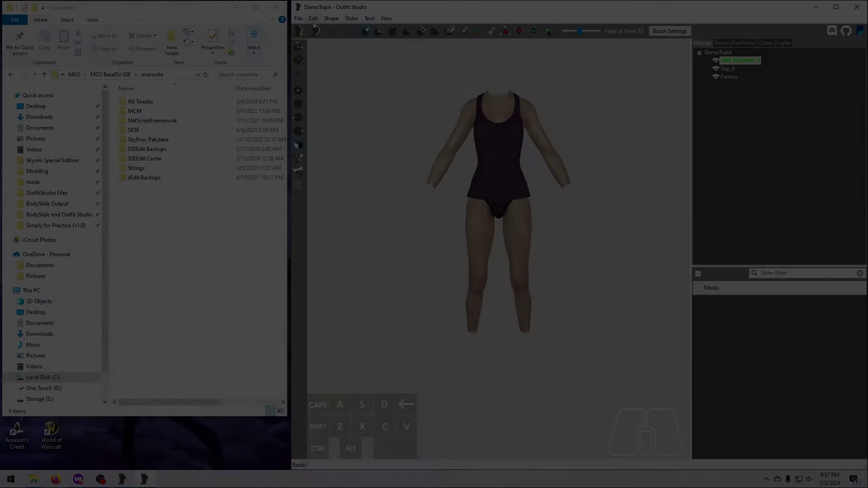
Step: Save the project under the new name DemoTopB
click(298, 18)
click(332, 157)
click(566, 176)
key(BackSpace)
text(B)
click(654, 176)
Step: Save DemoTopB and confirm DemoTopB.osp is in overwrite\CalienteTools\BodySlide\SliderSets
click(620, 318)
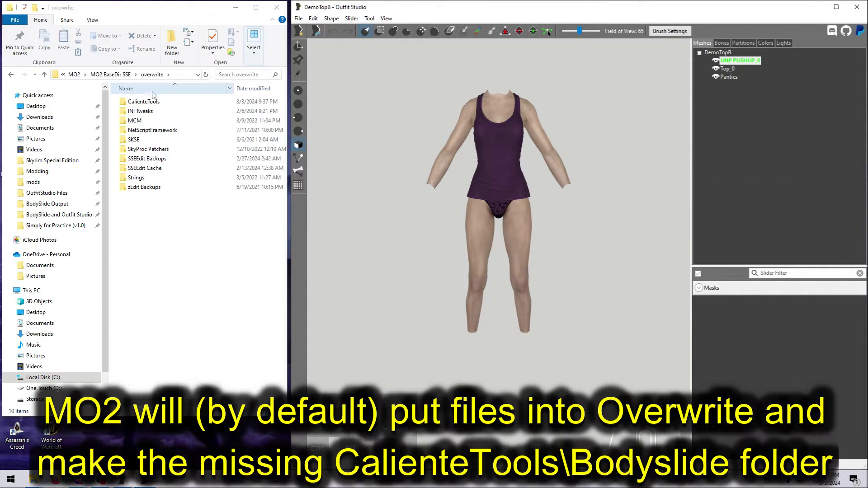
click(185, 103)
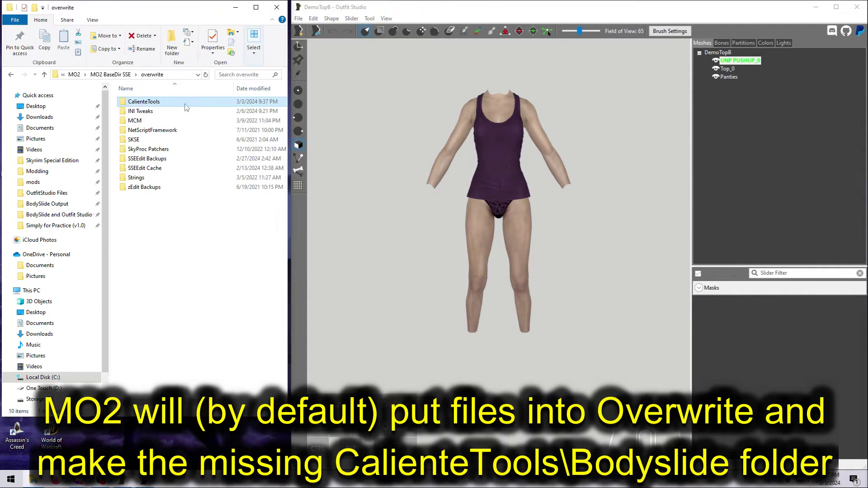
double_click(172, 102)
double_click(170, 101)
double_click(145, 111)
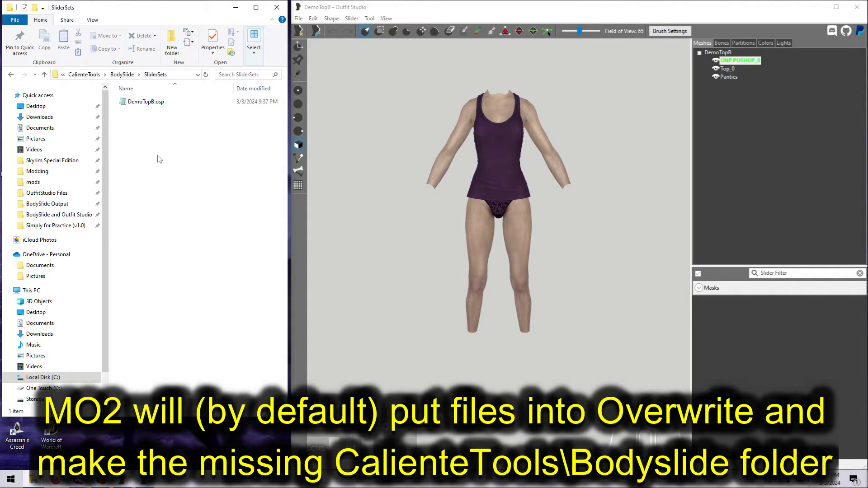
key(alt+Up)
key(alt+Up)
key(alt+Up)
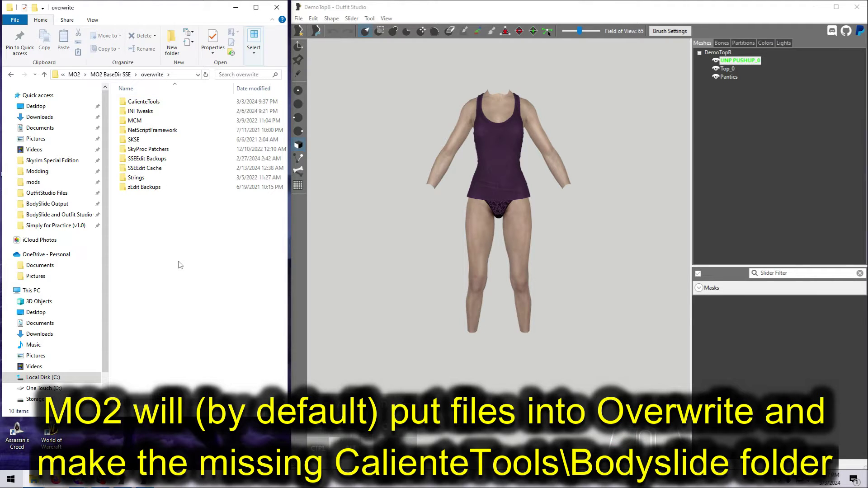
Step: Open the mods folder in a new window and create a 'Demo TopB Project' folder there
right_click(34, 182)
click(68, 199)
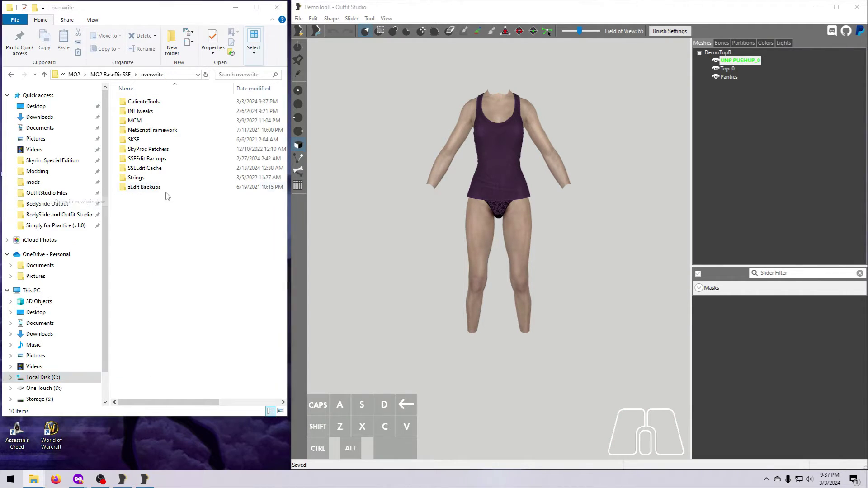
drag(624, 38, 477, 32)
click(511, 64)
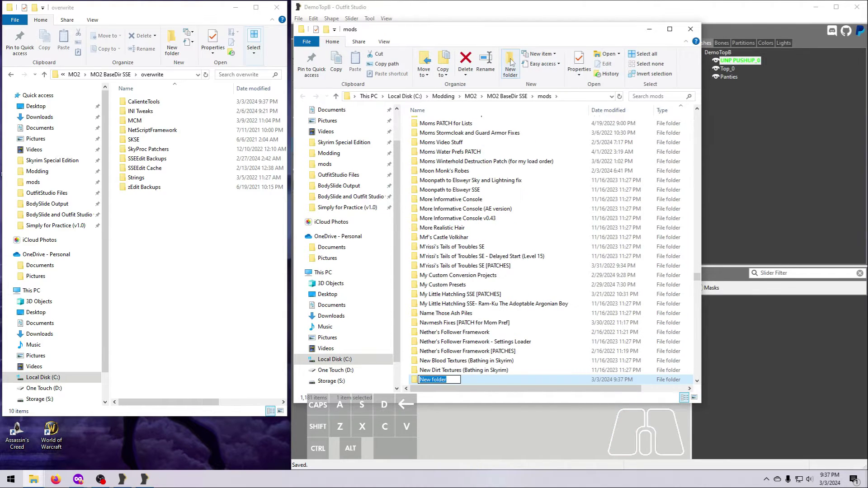
text(Demo Top)
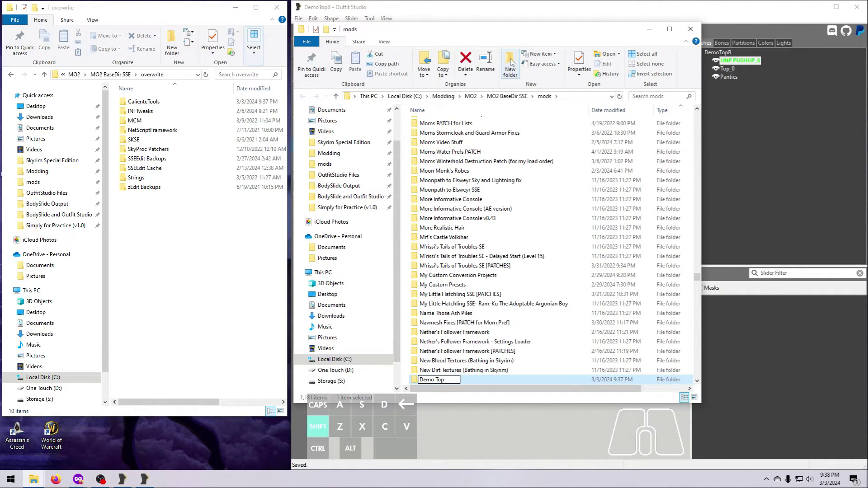
text(B Project)
key(Return)
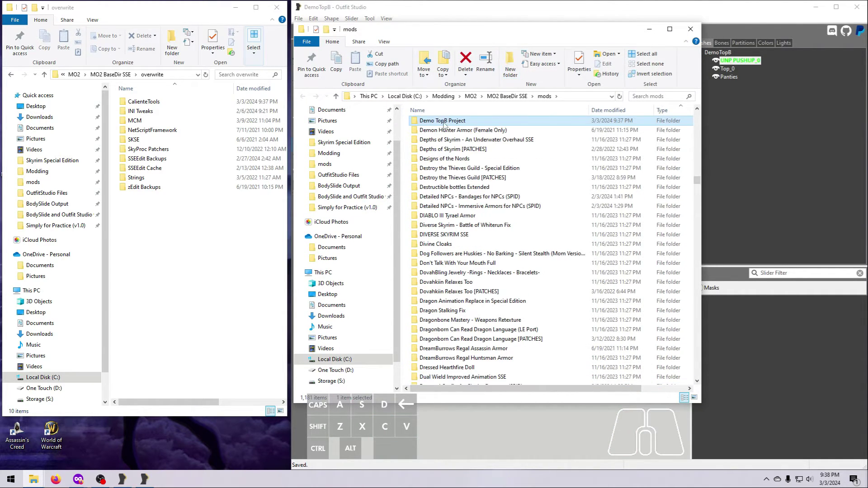
Step: Move the CalienteTools folder from overwrite into Demo TopB Project
double_click(445, 125)
right_drag(144, 102, 487, 227)
click(518, 265)
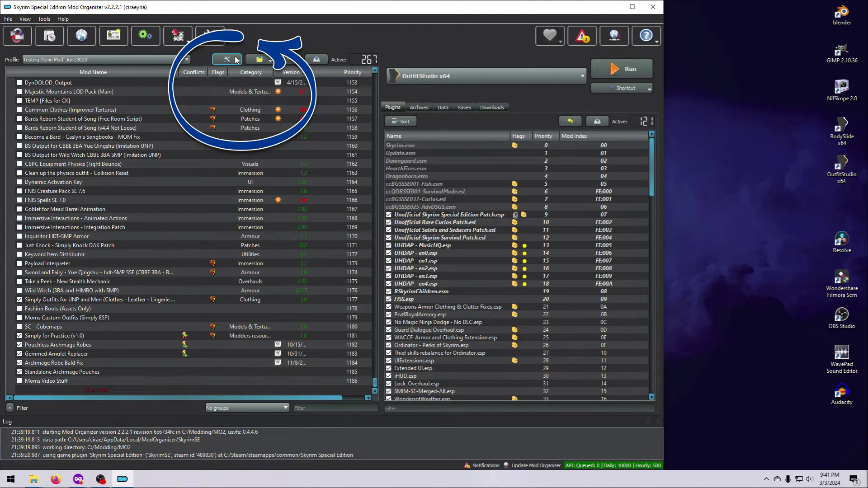
Step: Create an empty mod named 'Outfit Studio New Projects' from the wrench menu
click(236, 59)
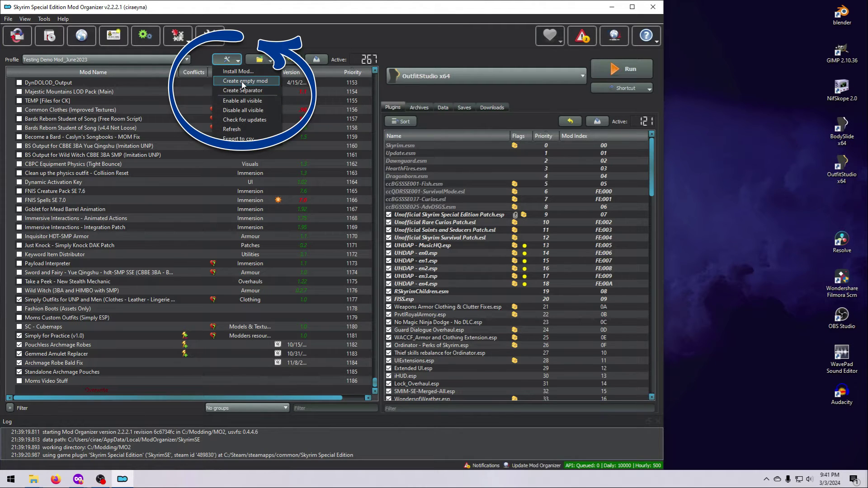
click(242, 82)
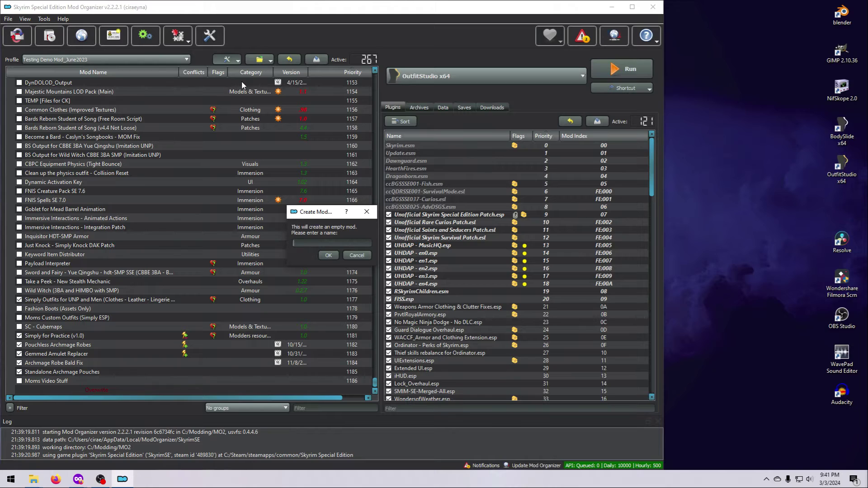
text(Outfit Studio New Projects)
click(326, 255)
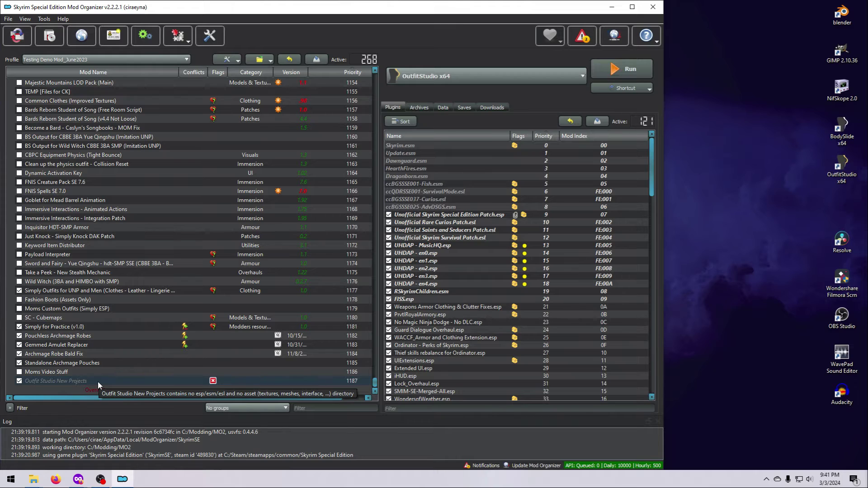
Step: Set OutfitStudio x64 to create files in the Outfit Studio New Projects mod instead of overwrite
click(146, 40)
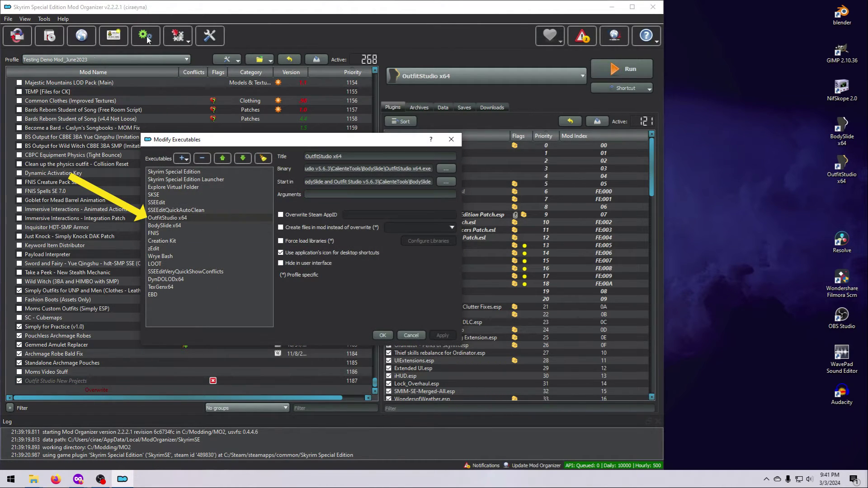
click(177, 218)
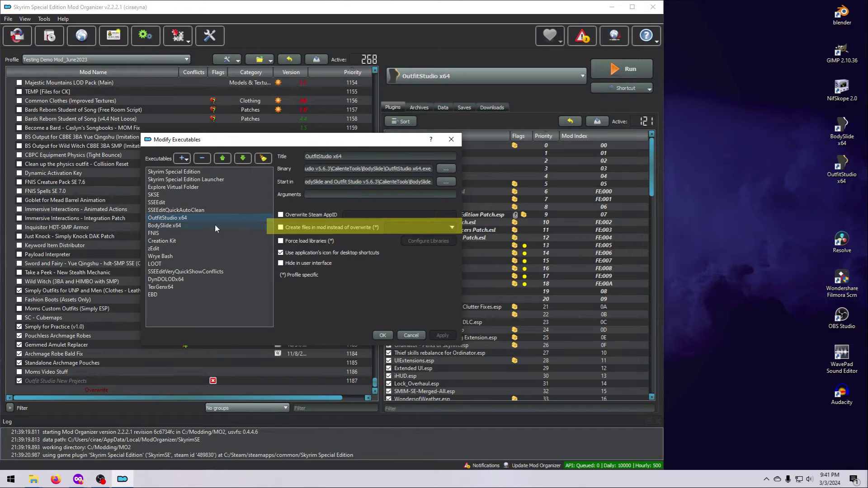
click(281, 228)
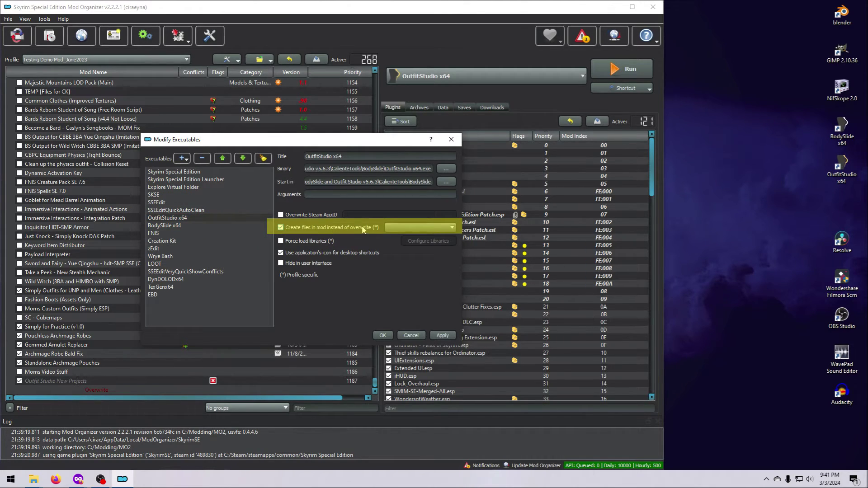
click(452, 228)
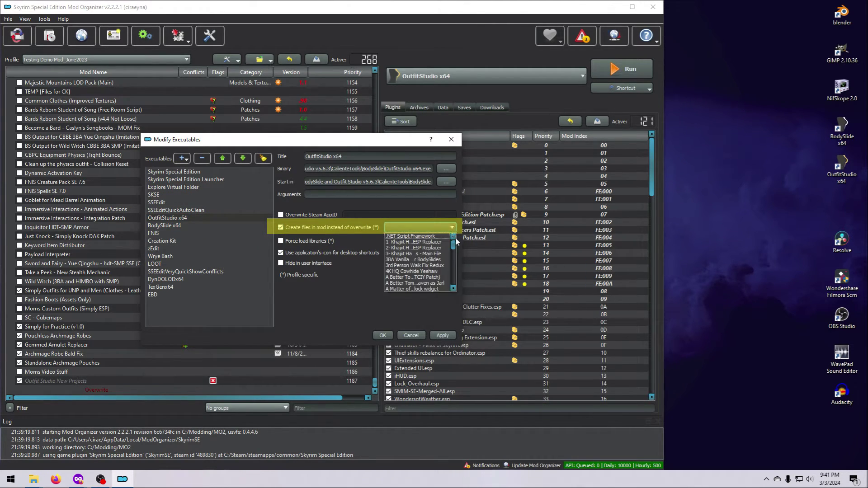
scroll(437, 256, down, 20)
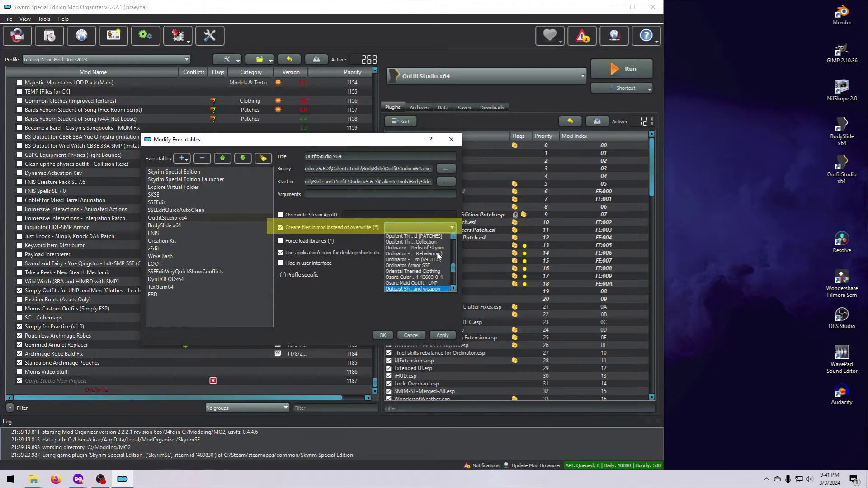
click(413, 277)
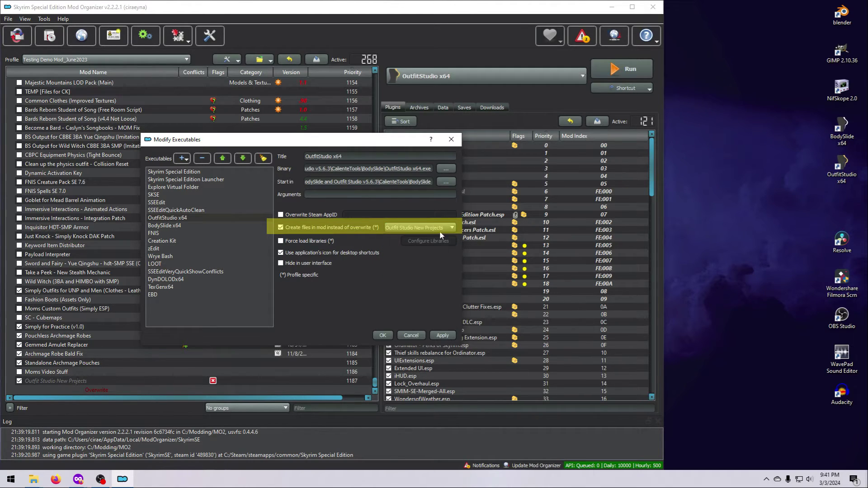
click(442, 335)
click(383, 336)
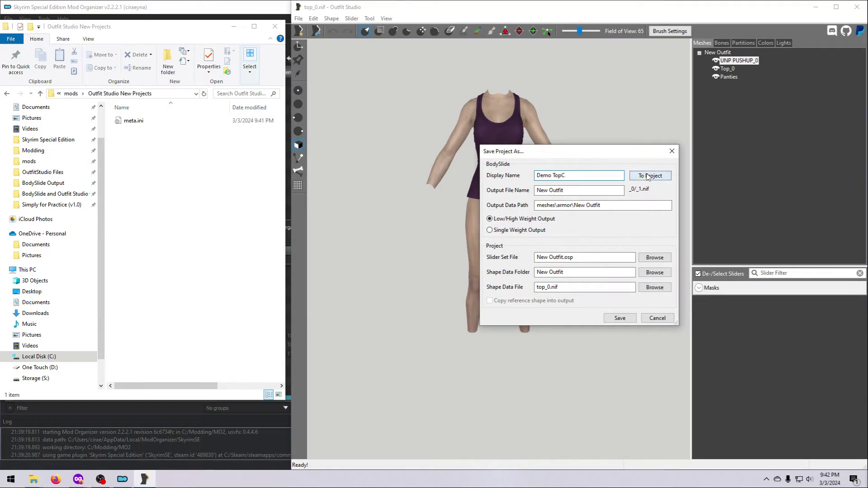
Step: Save the project as Demo TopC and browse its CalienteTools\BodySlide output folders
click(648, 176)
click(620, 318)
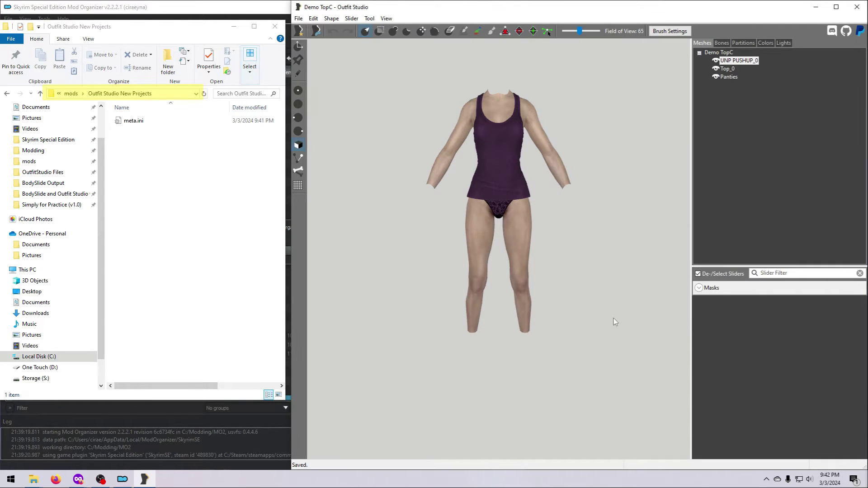
double_click(135, 120)
double_click(136, 121)
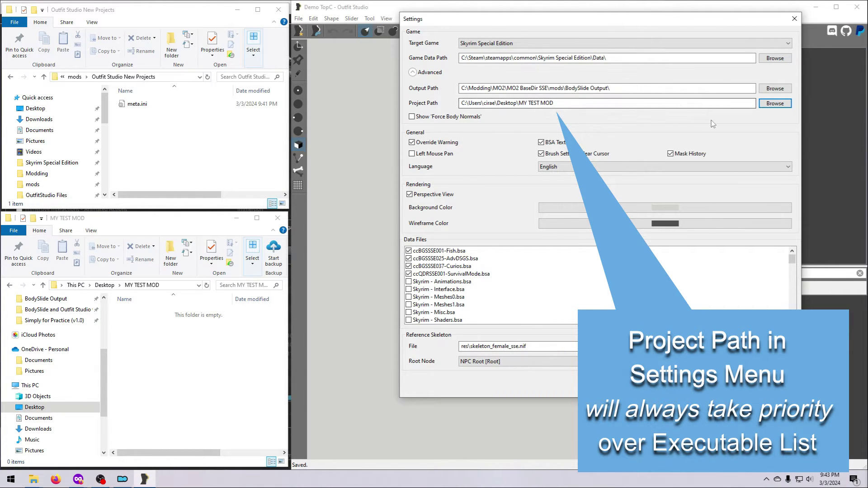
Step: Close the Settings dialog and choose File > Save Project As..
click(742, 390)
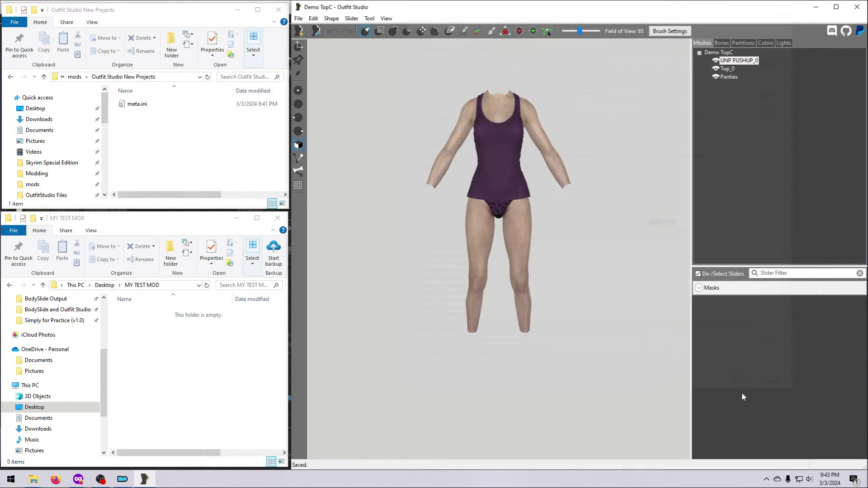
click(298, 18)
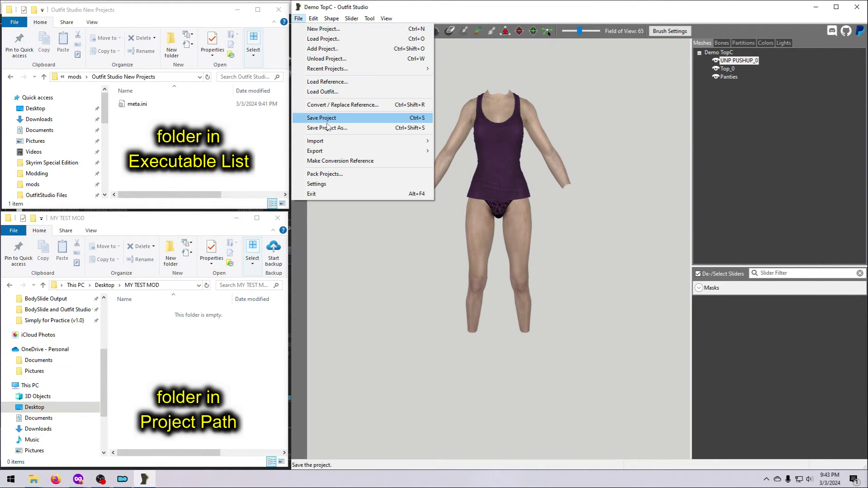